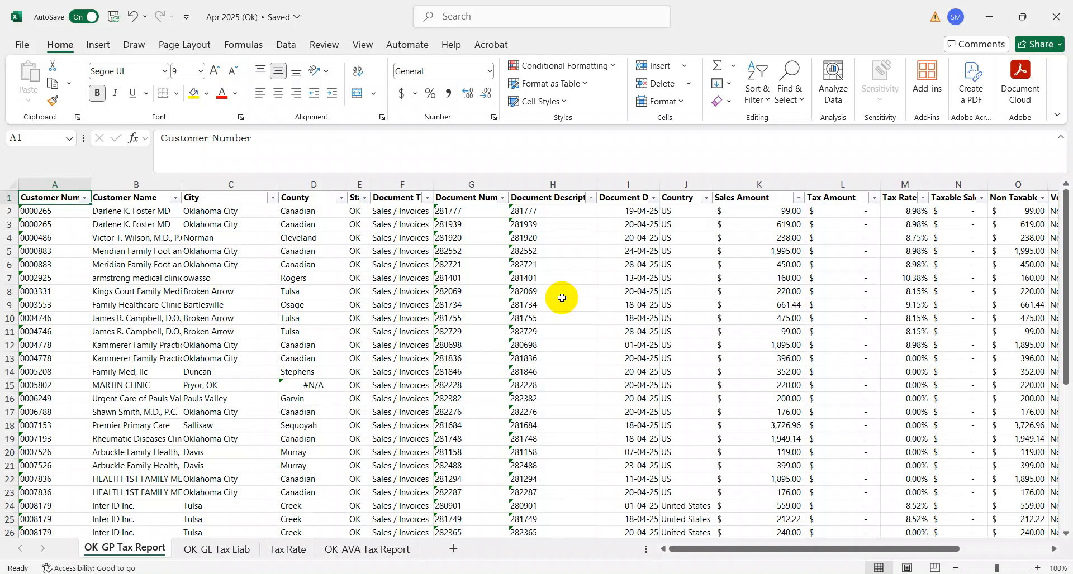
- Examine the columns of the OK_GP Tax Report from Customer Number through the County lookup to the sales and tax figures
key(Right)
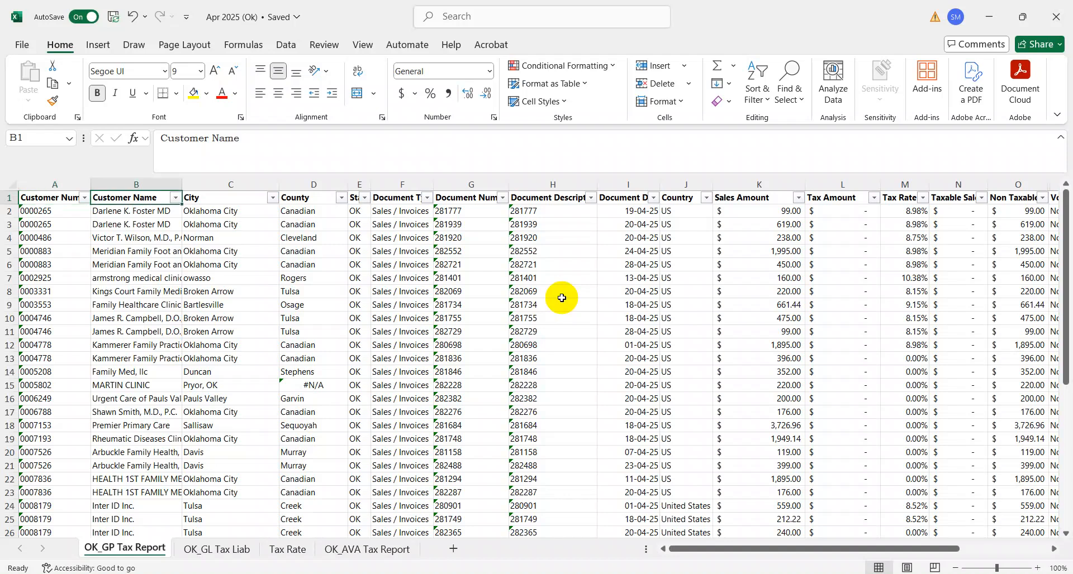
key(Left)
key(ctrl+Down)
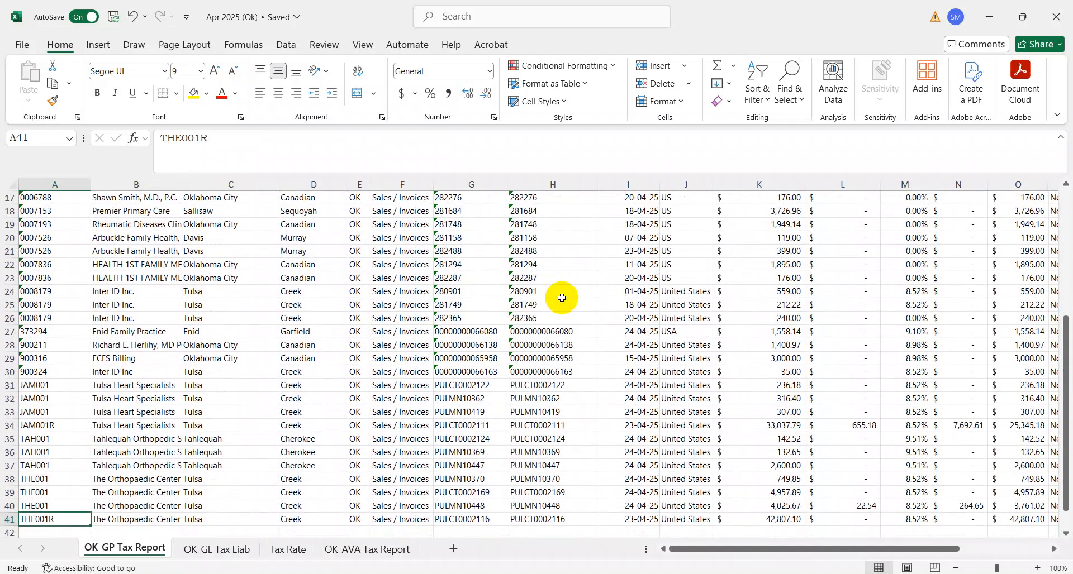
key(ctrl+Up)
key(Right)
key(Right)
key(Right)
key(Down)
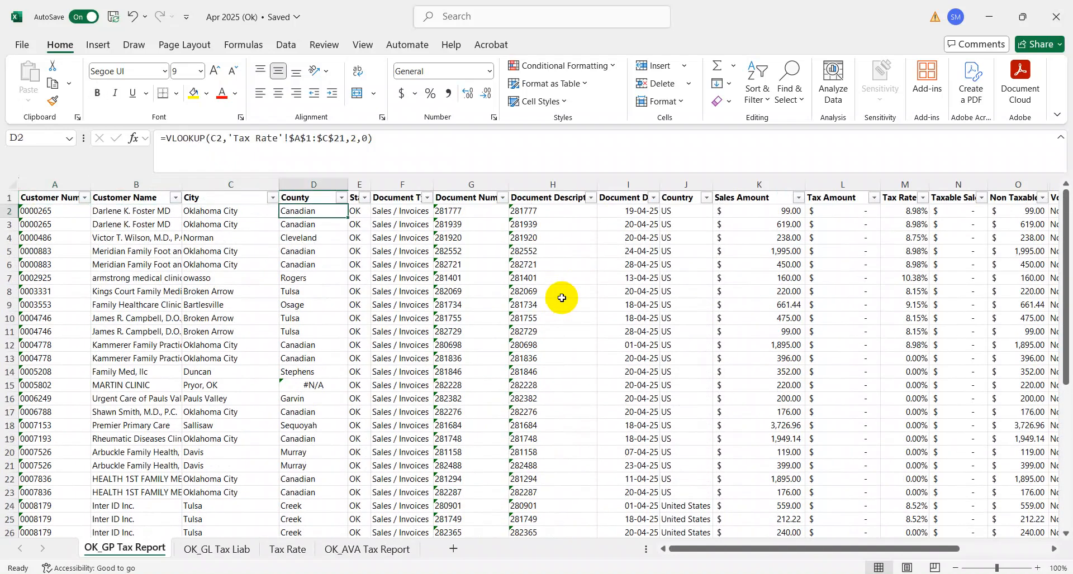
key(Right)
key(Right)
key(Right)
key(Right)
key(Right)
key(Right)
key(Right)
key(Up)
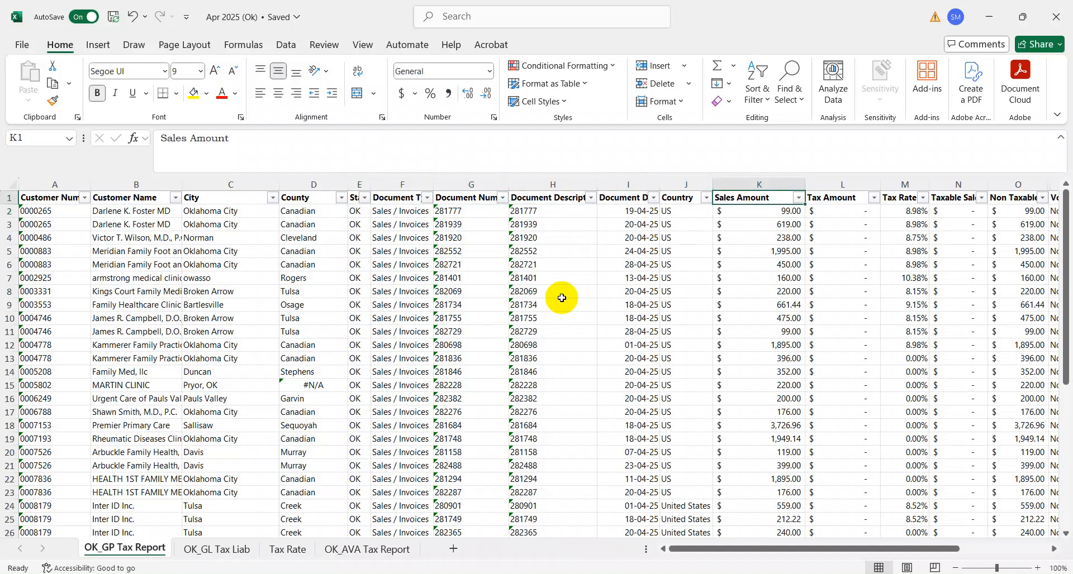
key(Right)
key(Right)
key(Right)
key(Right)
key(ctrl+Left)
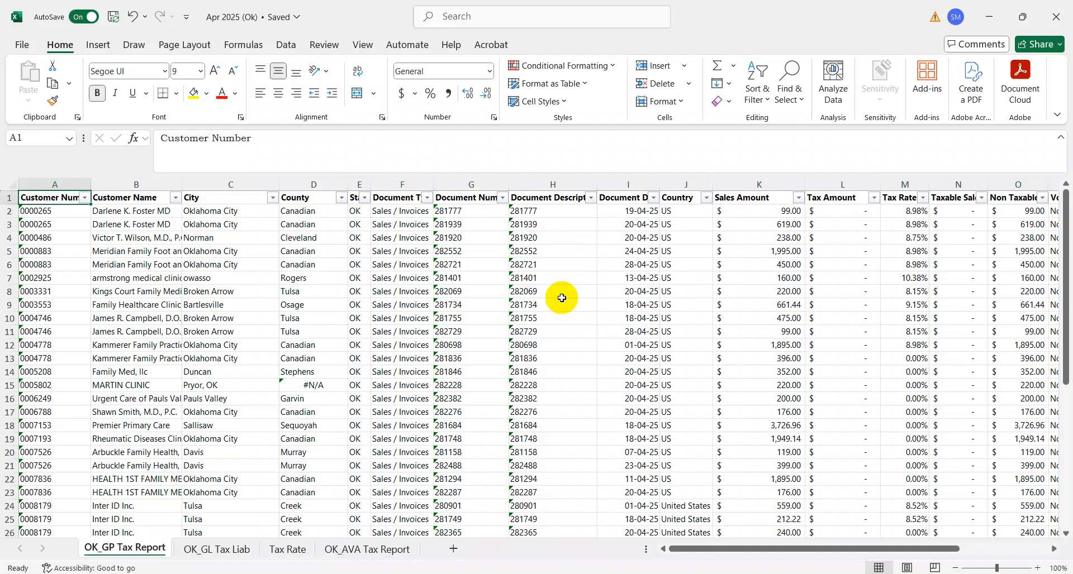
key(ctrl+Down)
key(ctrl+Up)
- Filter the Tax Amount column to show only the records with a nonzero tax amount
key(Right)
key(Right)
key(Right)
key(Right)
key(Right)
key(Right)
key(Right)
key(Right)
key(Right)
key(Right)
key(Right)
key(alt+Down)
key(Down)
key(space)
key(Return)
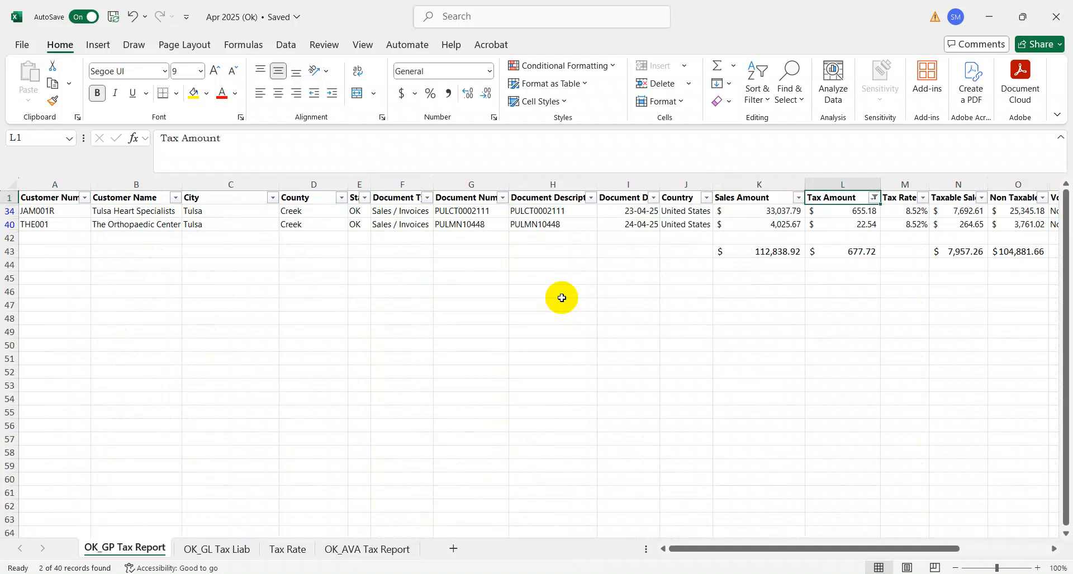
key(Down)
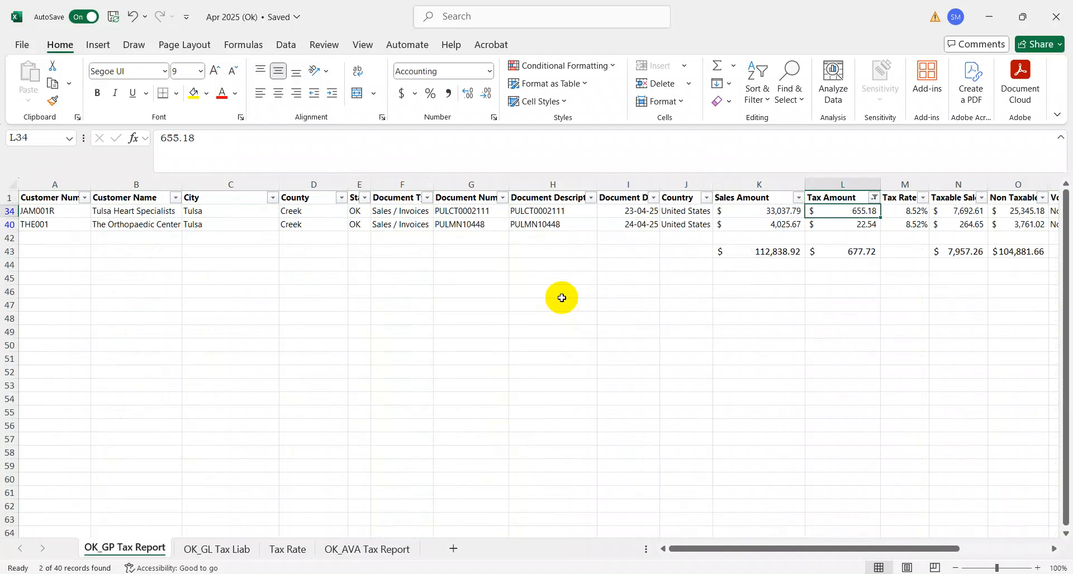
- Clear the Tax Amount filter so that all records are shown
key(ctrl+a)
key(Up)
key(ctrl+a)
key(alt+a)
key(c)
key(Up)
key(Left)
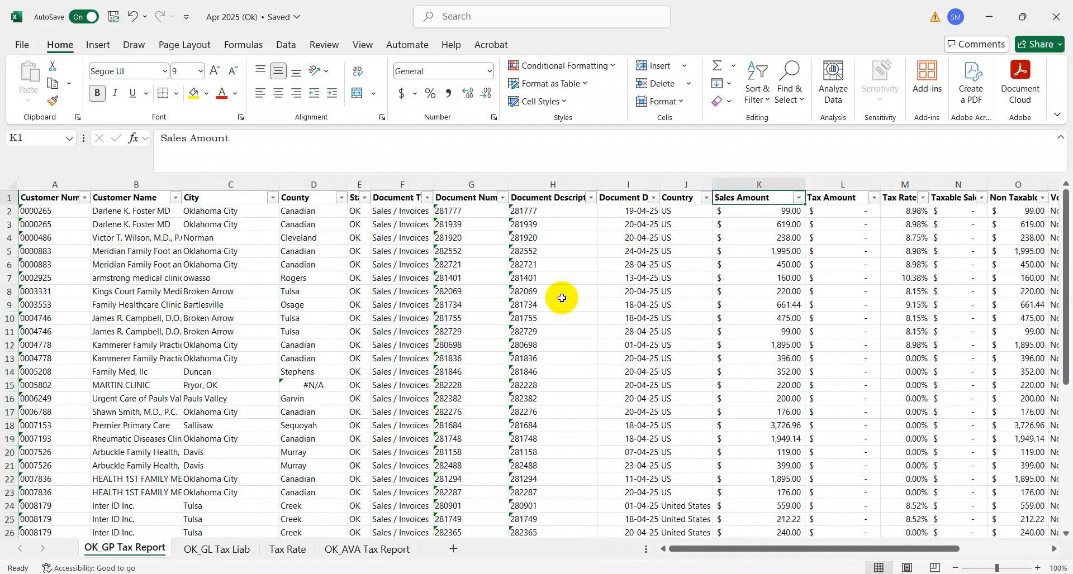
key(ctrl+Down)
key(ctrl+Up)
key(ctrl+Left)
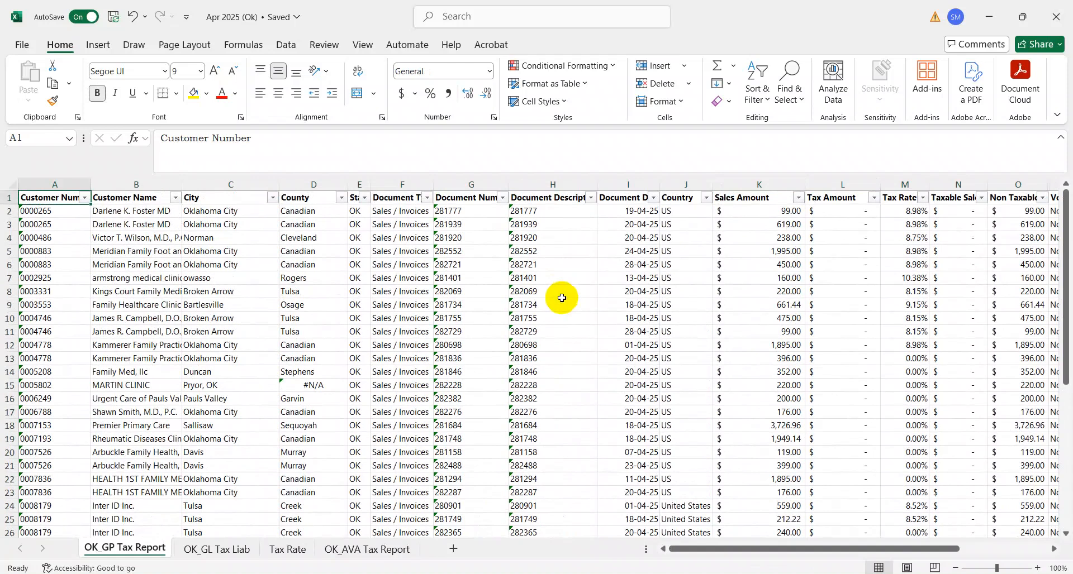
- Enter the heading "Non Taxbale Sales" in cell F48 below the report totals
key(Right)
key(Right)
key(Right)
key(Right)
key(Right)
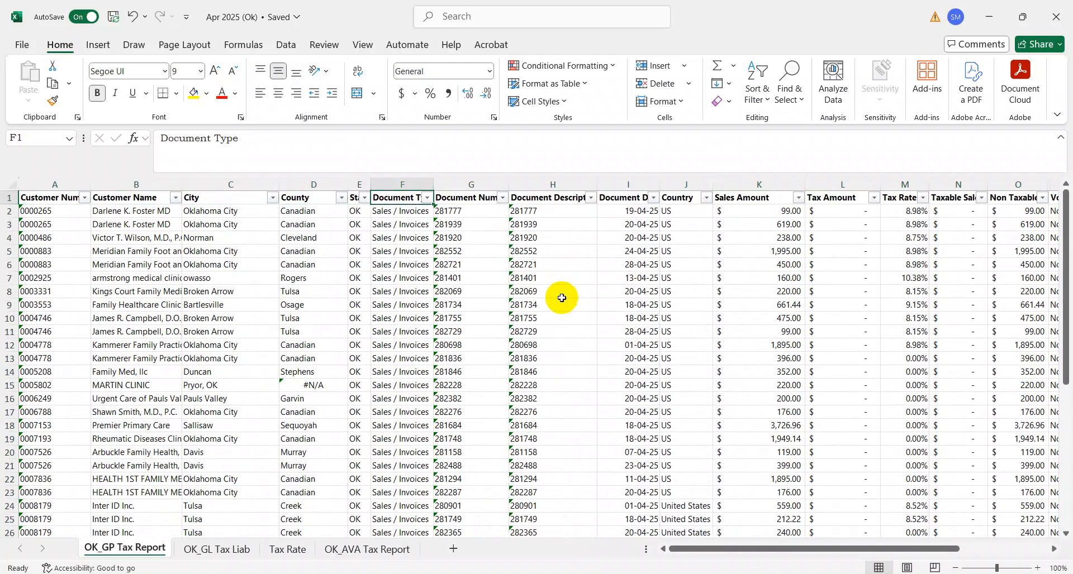
key(ctrl+Down)
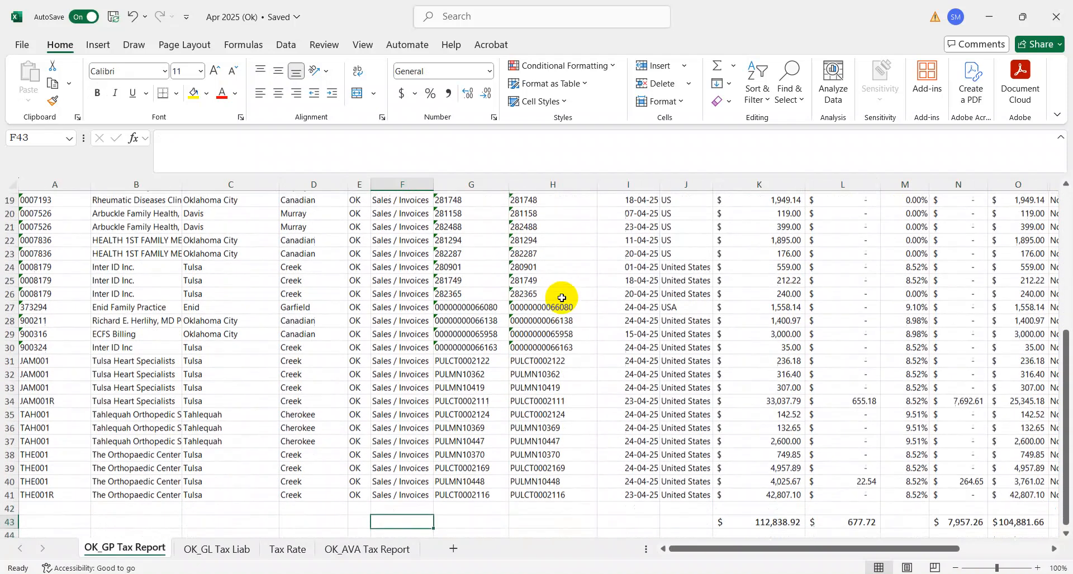
key(Down)
key(Down)
key(Down)
key(Down)
key(Down)
key(Down)
key(Down)
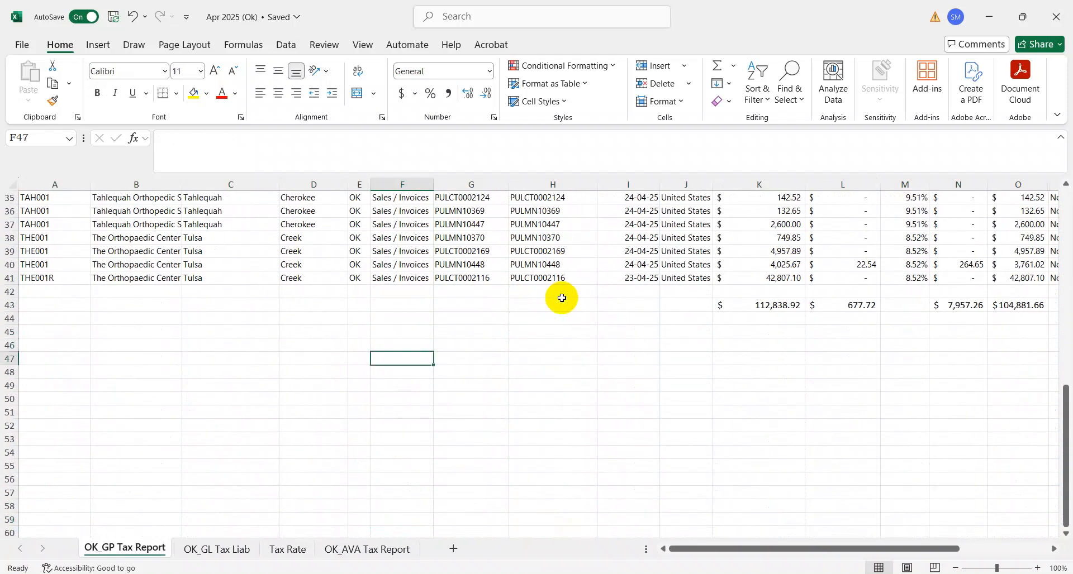
text(Non Taxba)
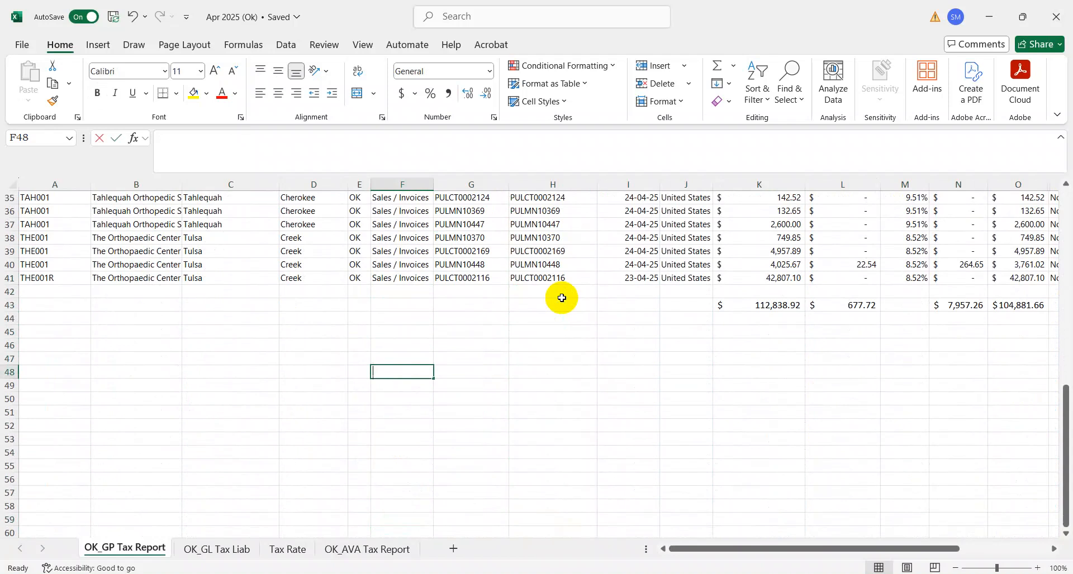
text(le Sales)
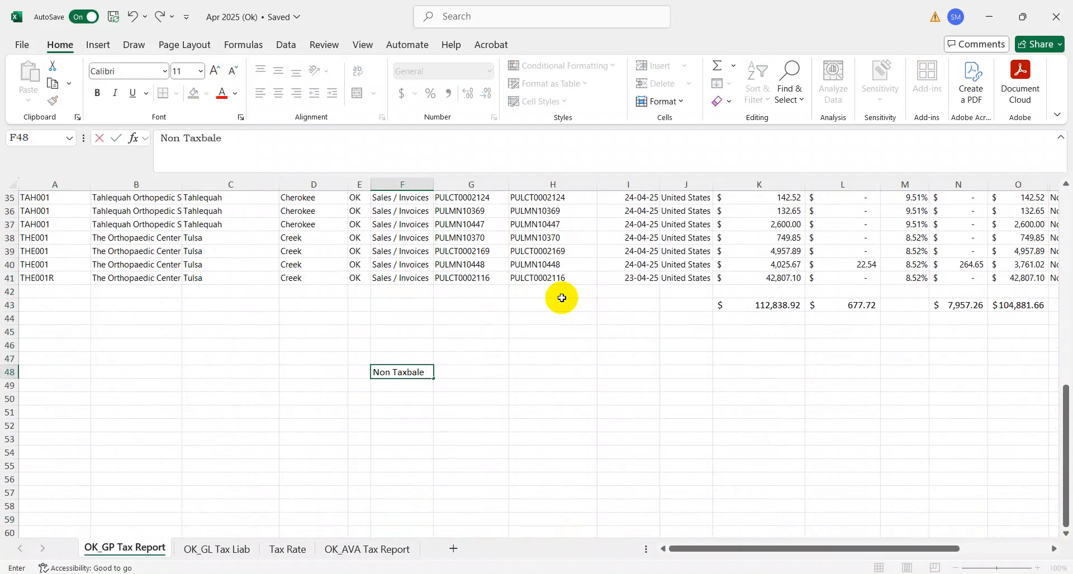
key(Return)
- AutoFit column F to the heading in F48 and make the heading bold
key(Up)
key(alt+o)
key(c)
key(a)
key(Down)
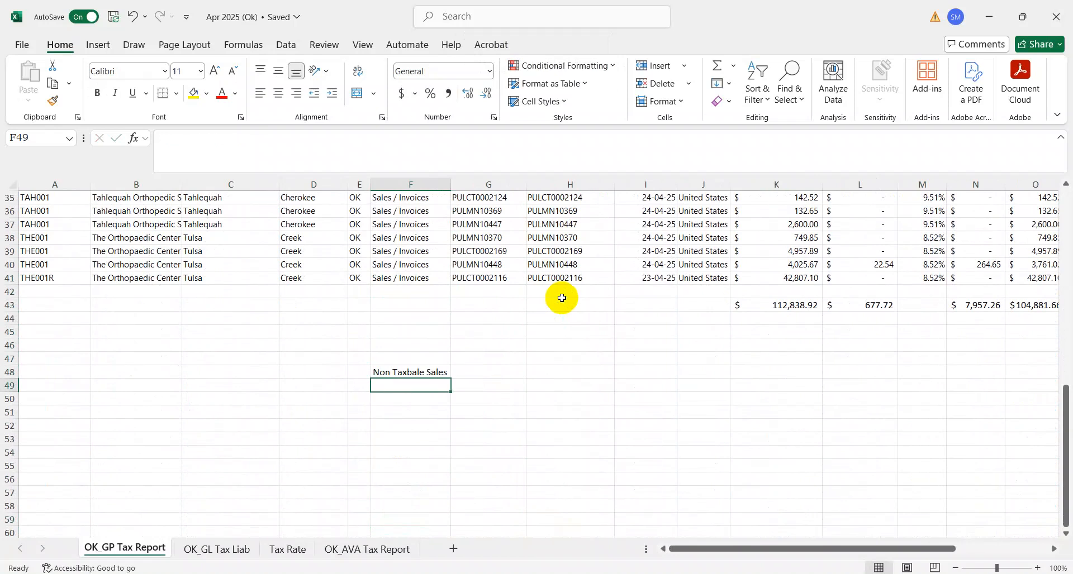
key(Up)
key(ctrl+b)
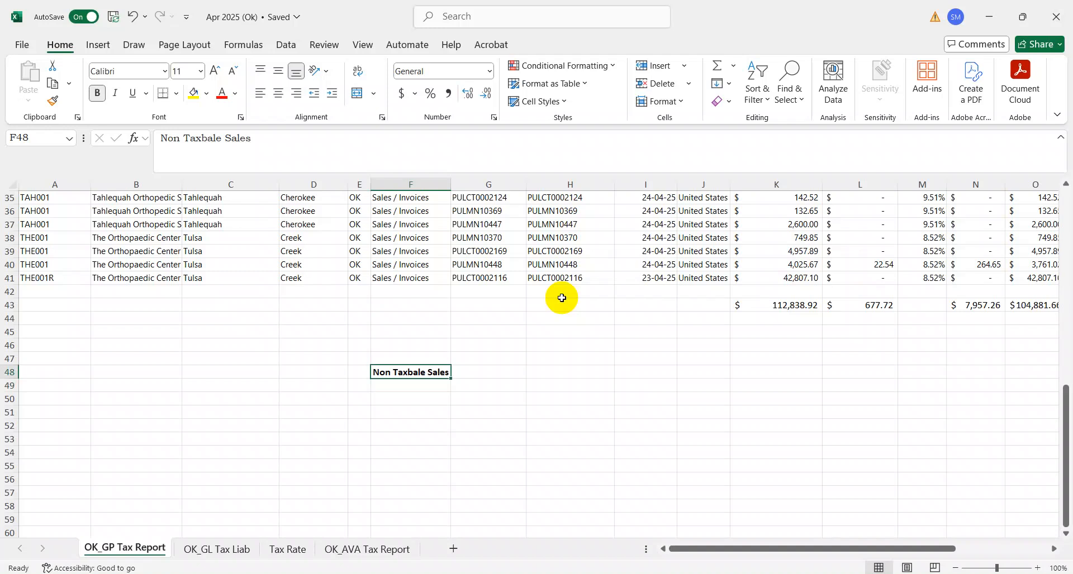
- Enter "1. Tax Exempt" in cell F50 as the first reason under the heading
key(Down)
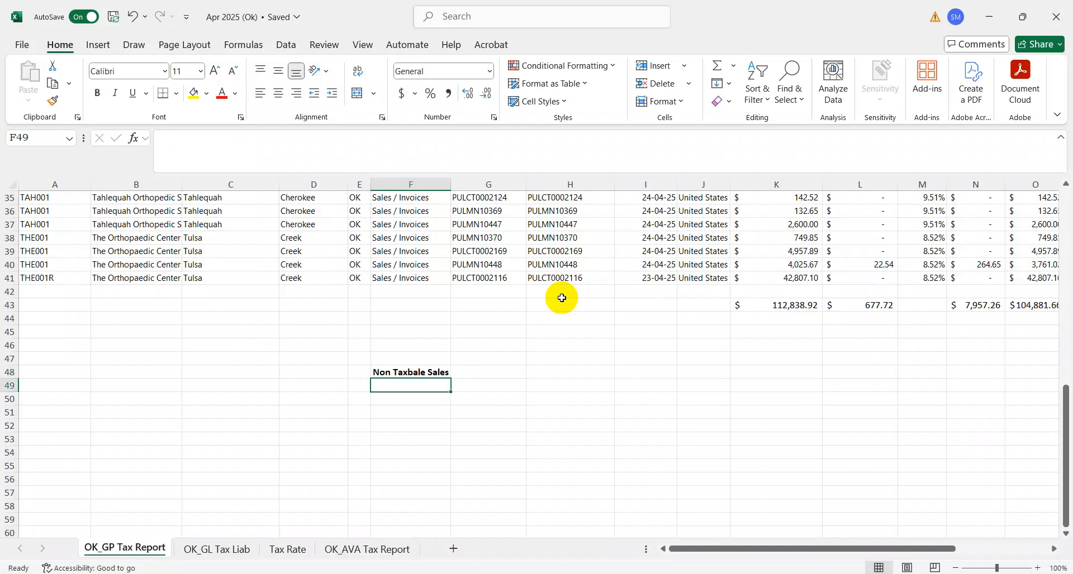
key(Down)
text(1.)
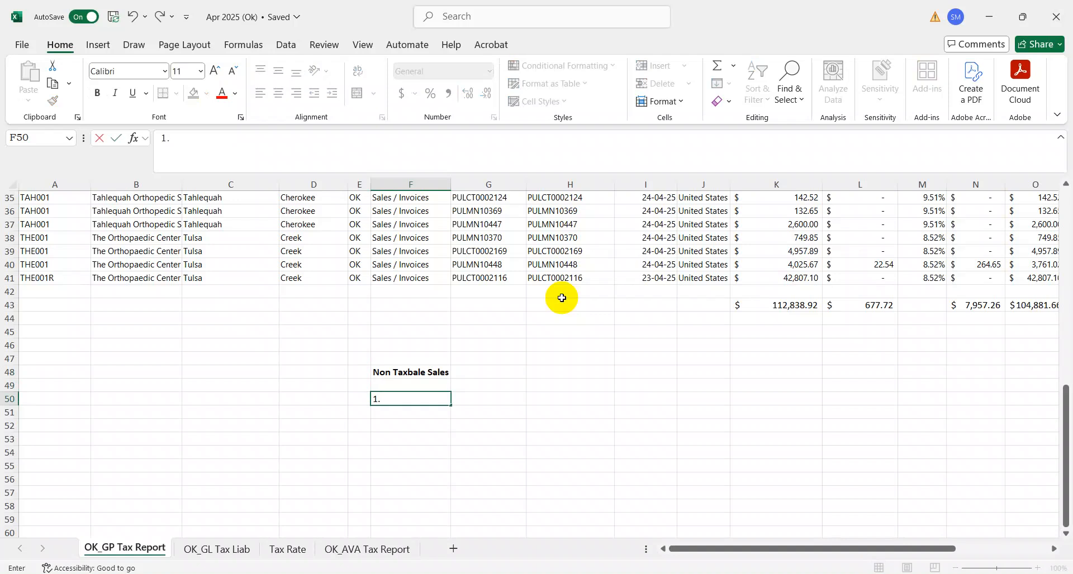
text( Exempt)
key(F2)
text(Tax)
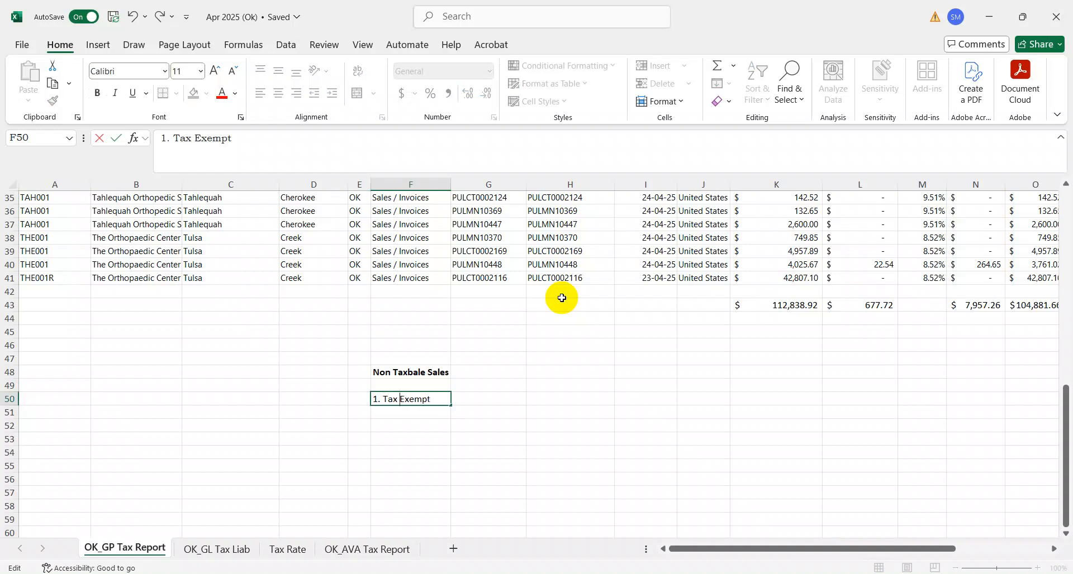
key(Return)
- Enter the label "Customer" in cell E50 and AutoFit column E to it
key(Up)
key(Left)
text(Customer)
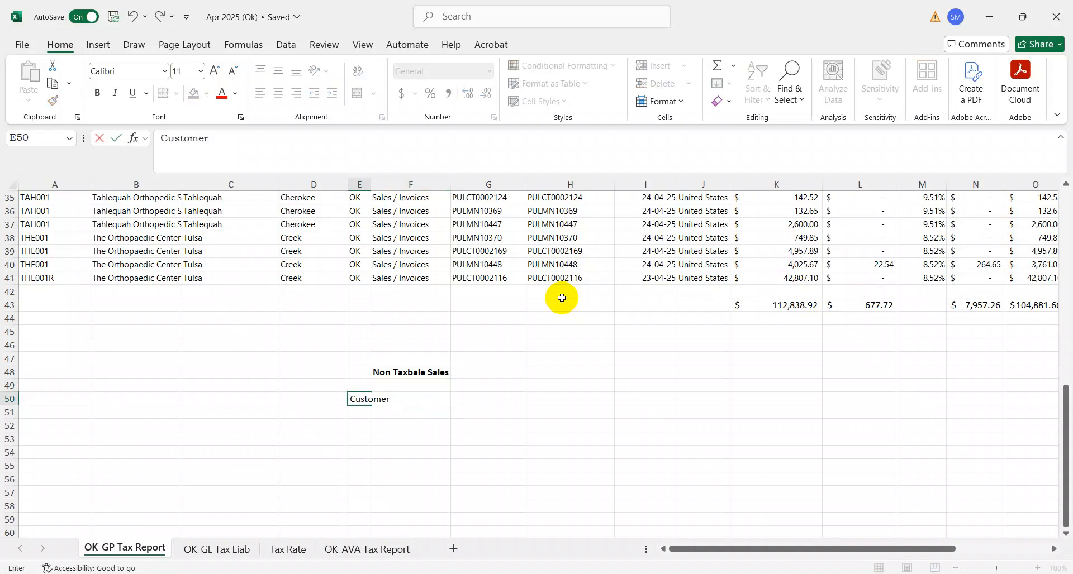
key(Return)
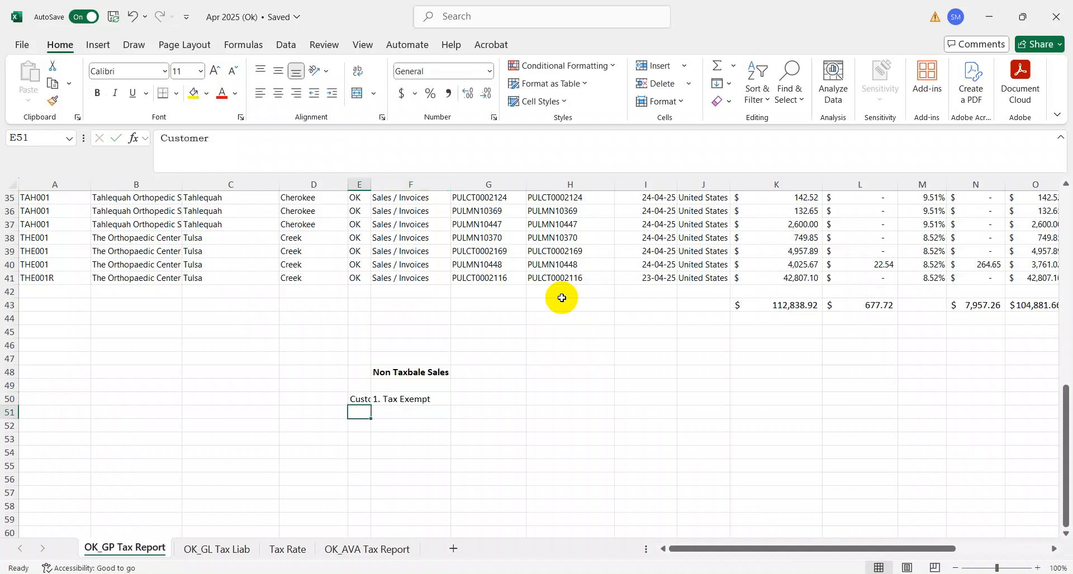
key(Up)
key(alt+o)
key(c)
key(a)
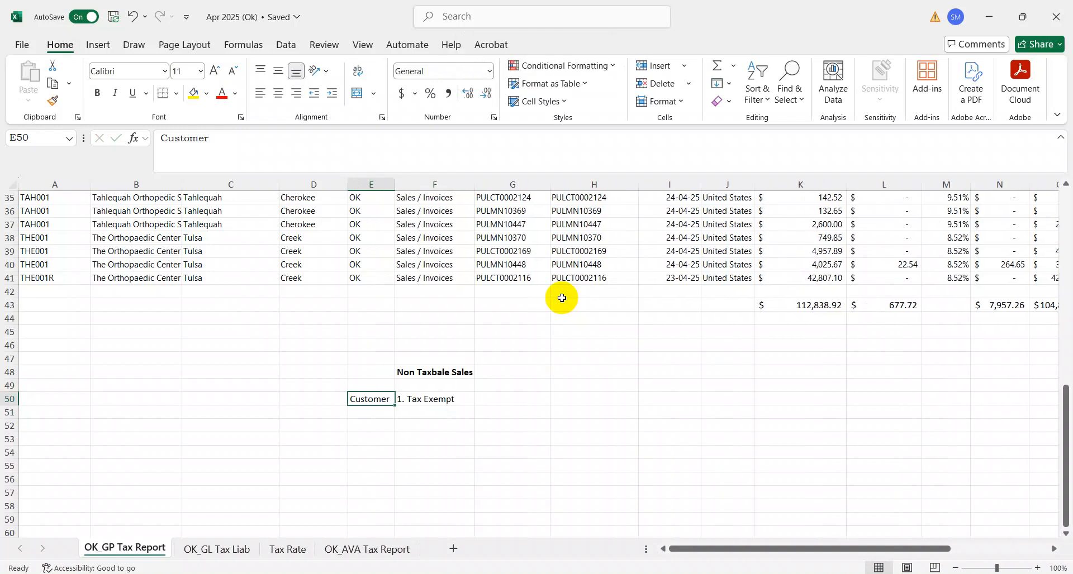
- Enter "2. Selling Non Taxable Items" in cell F51 as the second reason
key(Right)
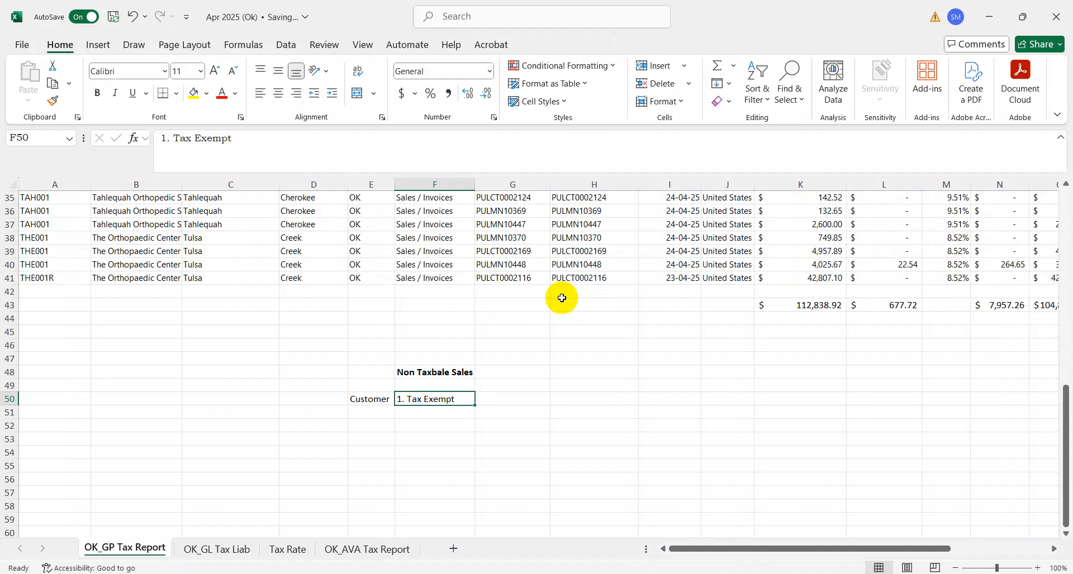
key(Down)
text(2.)
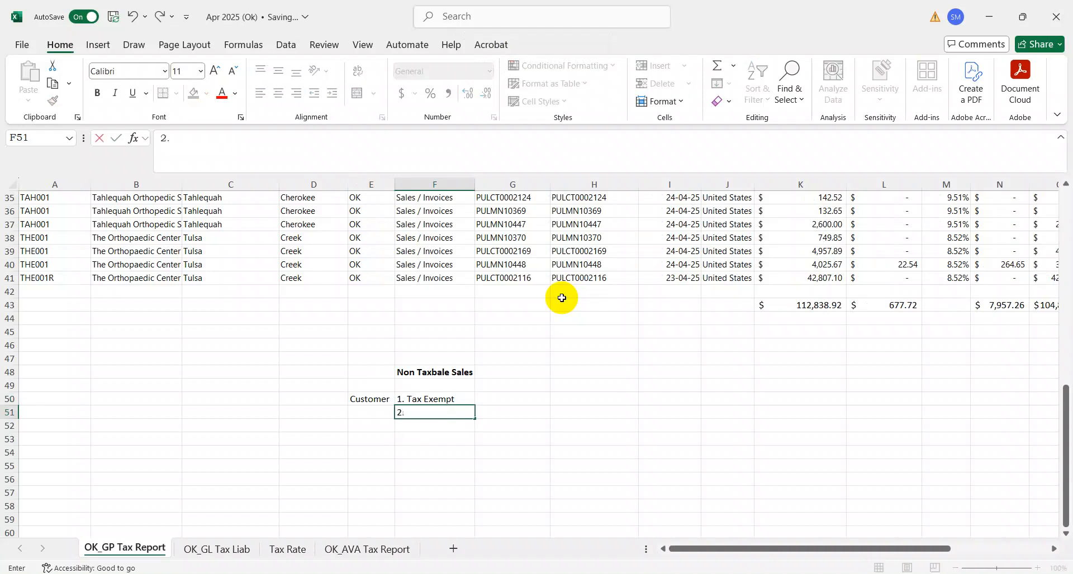
text( Selling Non Ta)
key(BackSpace)
key(BackSpace)
text(Ta)
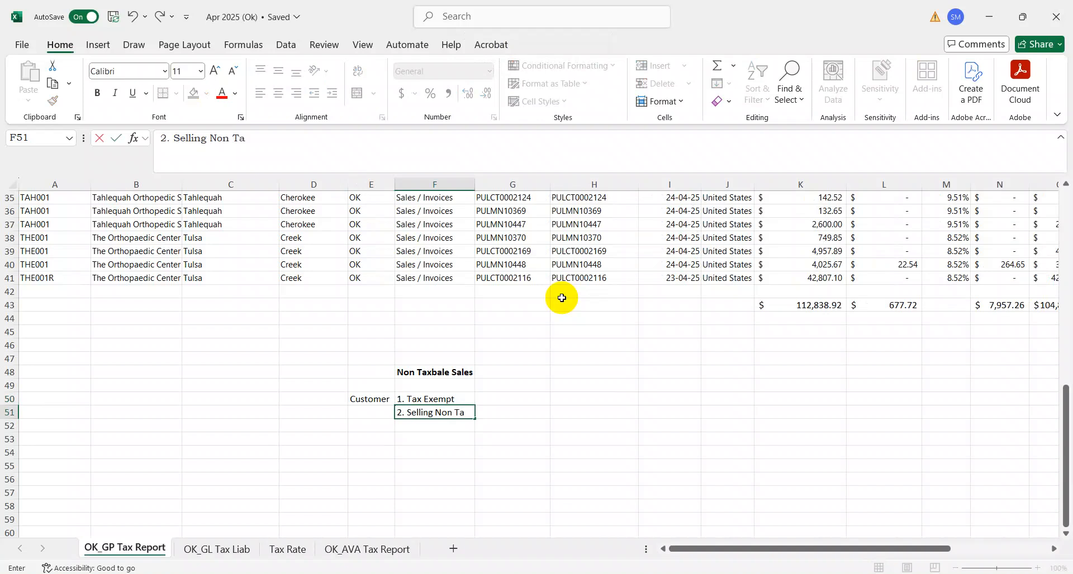
text(xable Items)
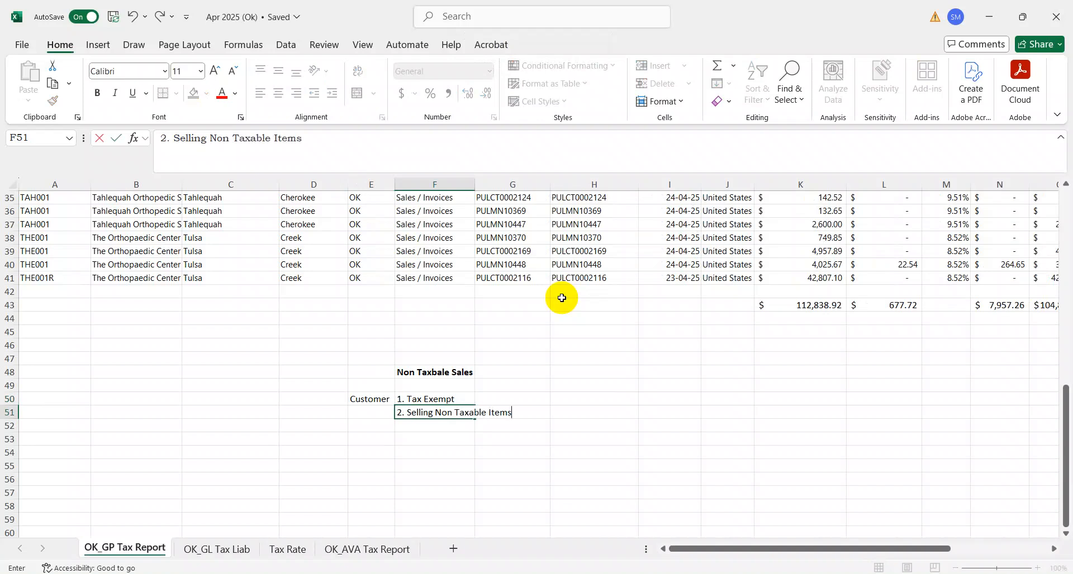
key(Return)
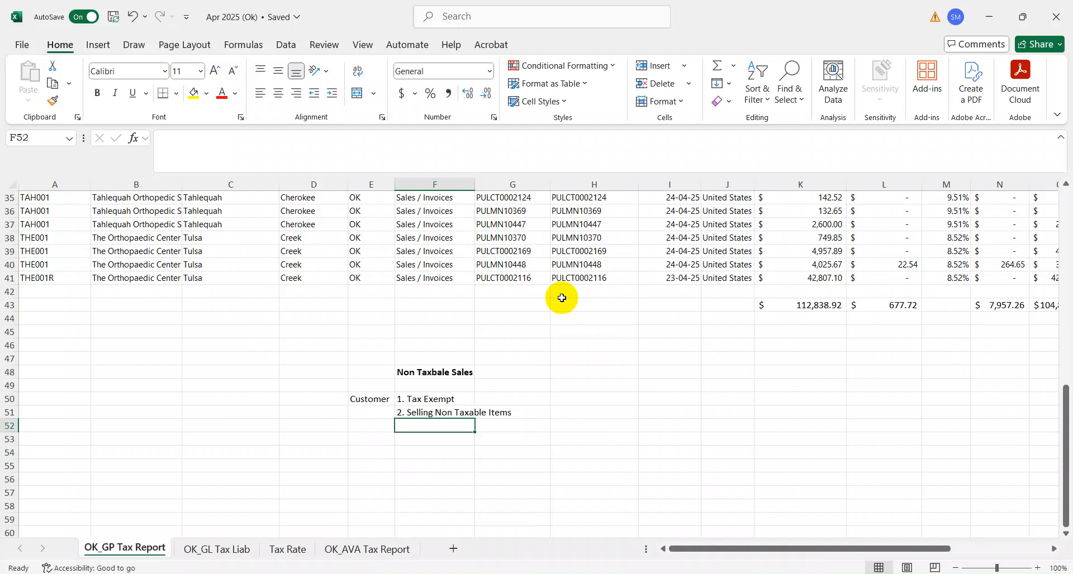
- Examine the report's Sales Amount column from its header down to the last record in row 41
key(Up)
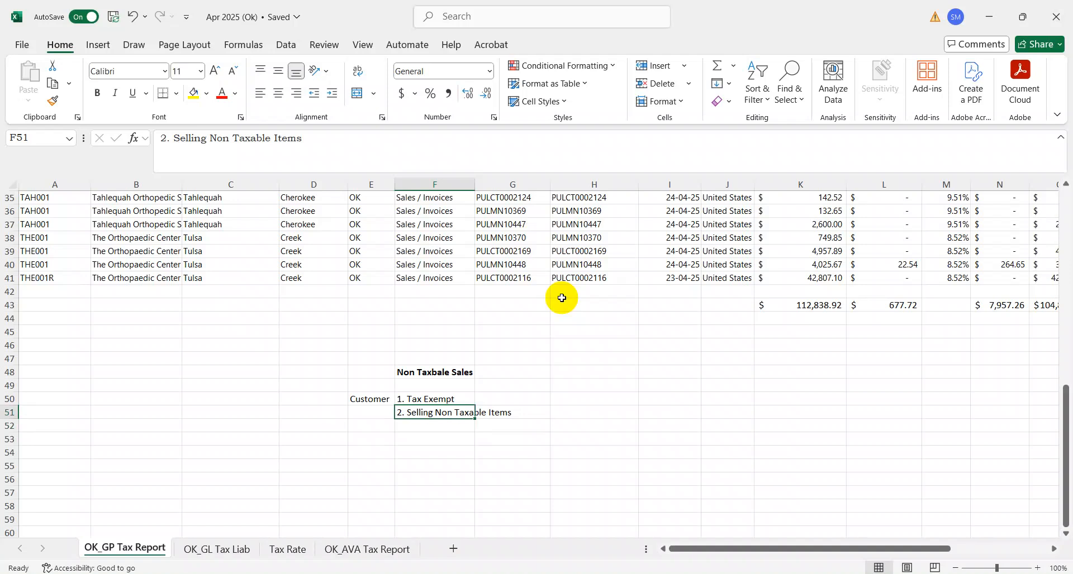
key(Up)
key(Up)
key(Up)
key(Up)
key(Up)
key(Up)
key(Up)
key(Up)
key(Up)
key(Up)
key(Up)
key(Up)
key(Up)
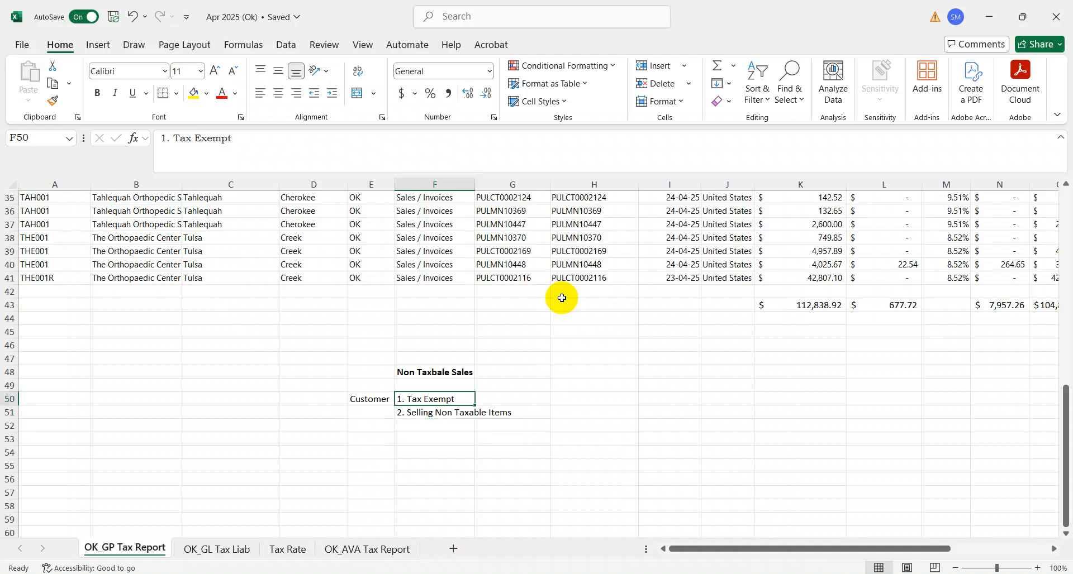
key(ctrl+Up)
key(Right)
key(Right)
key(Right)
key(Right)
key(Right)
key(Right)
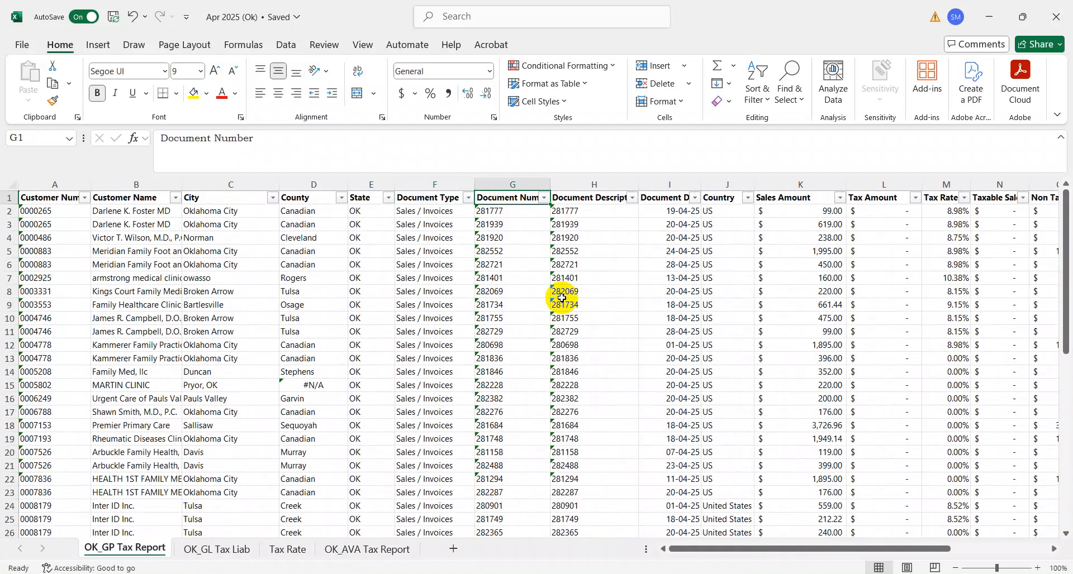
key(Left)
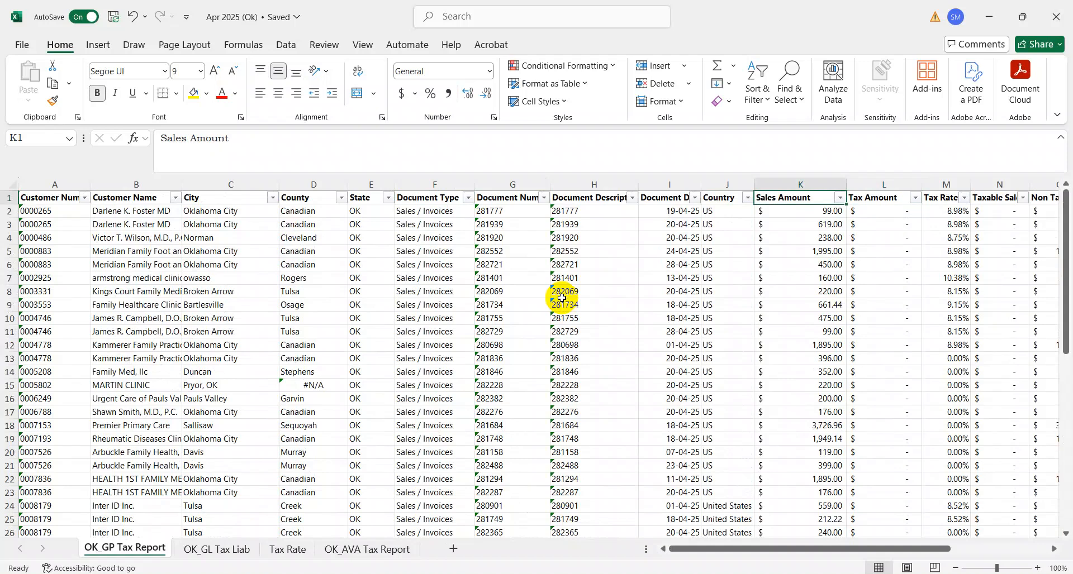
key(ctrl+Down)
key(Left)
key(Left)
key(Left)
key(Left)
key(Left)
key(Left)
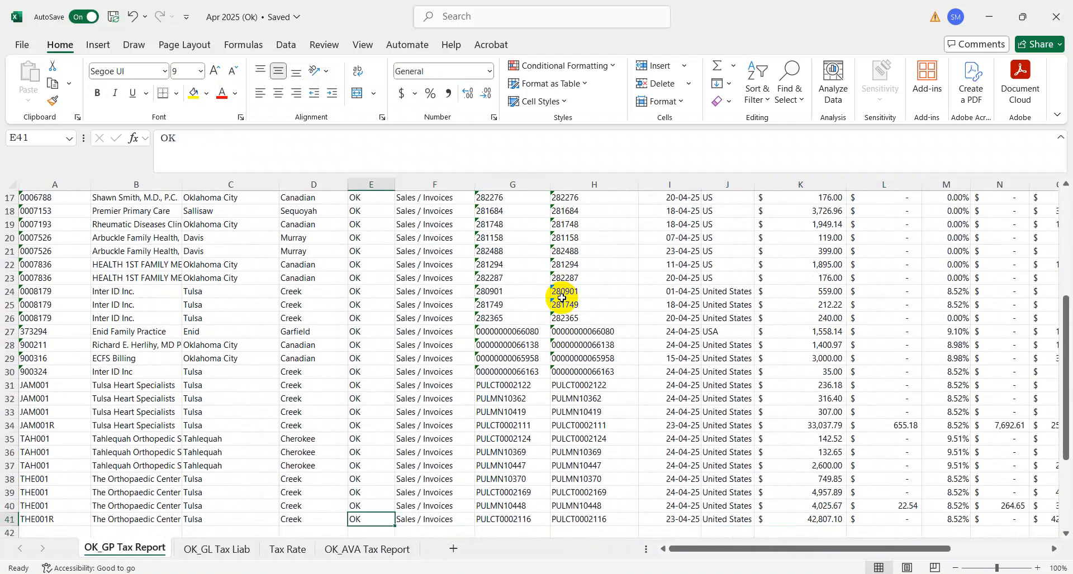
- Review the non-taxable sales notes in rows 48 to 51 and return to the report's header row
key(ctrl+Down)
key(Down)
key(Down)
key(Down)
key(Down)
key(Down)
key(Down)
key(ctrl+Up)
key(Right)
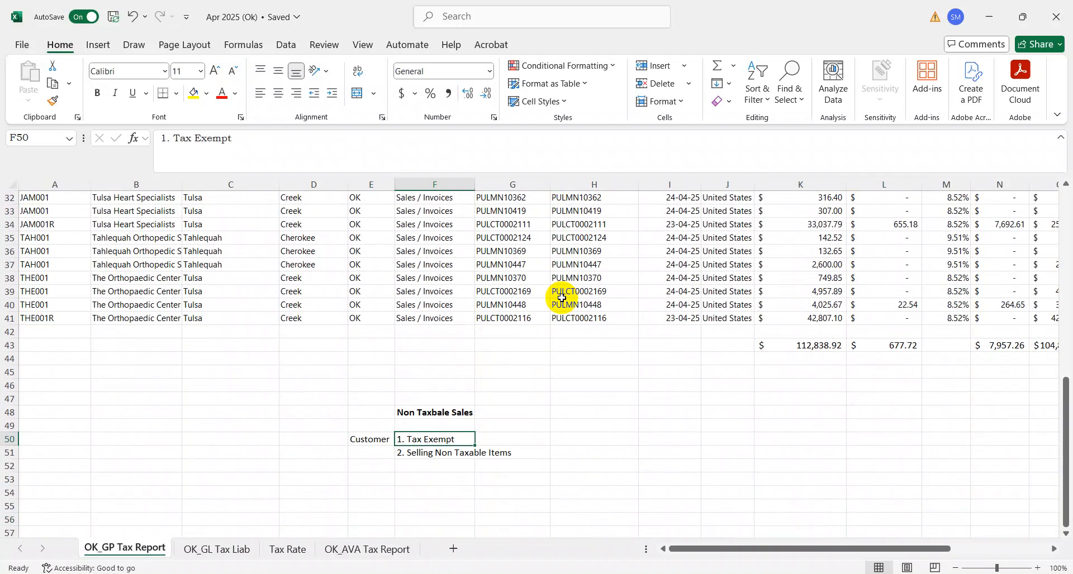
key(ctrl+Up)
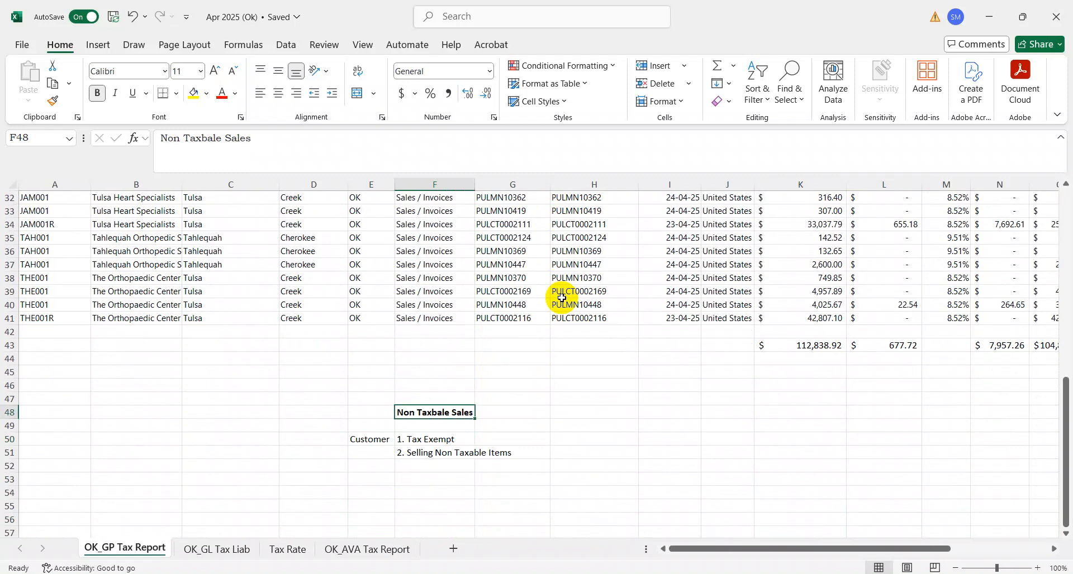
key(ctrl+Up)
key(ctrl+Up)
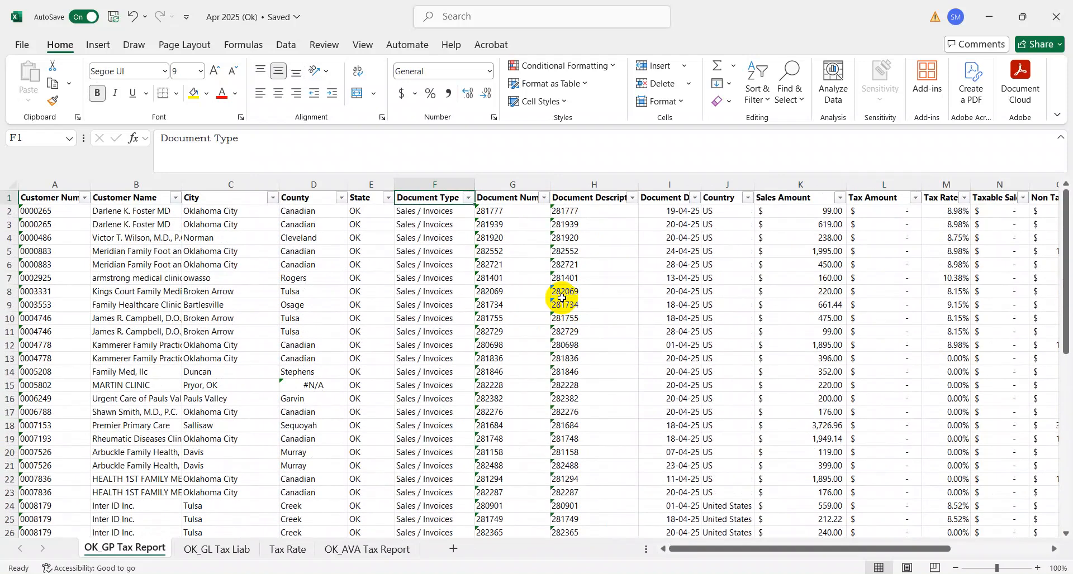
- Clear the non-taxable sales notes from cells E48 to F51 below the report
key(ctrl+Down)
key(ctrl+Down)
key(ctrl+Down)
key(ctrl+Down)
key(Down)
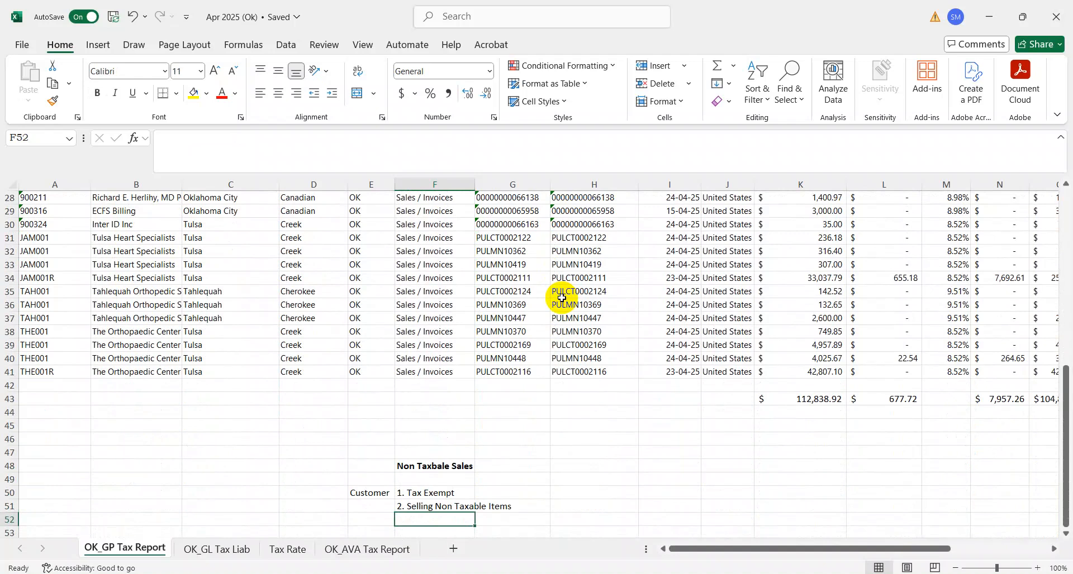
key(Up)
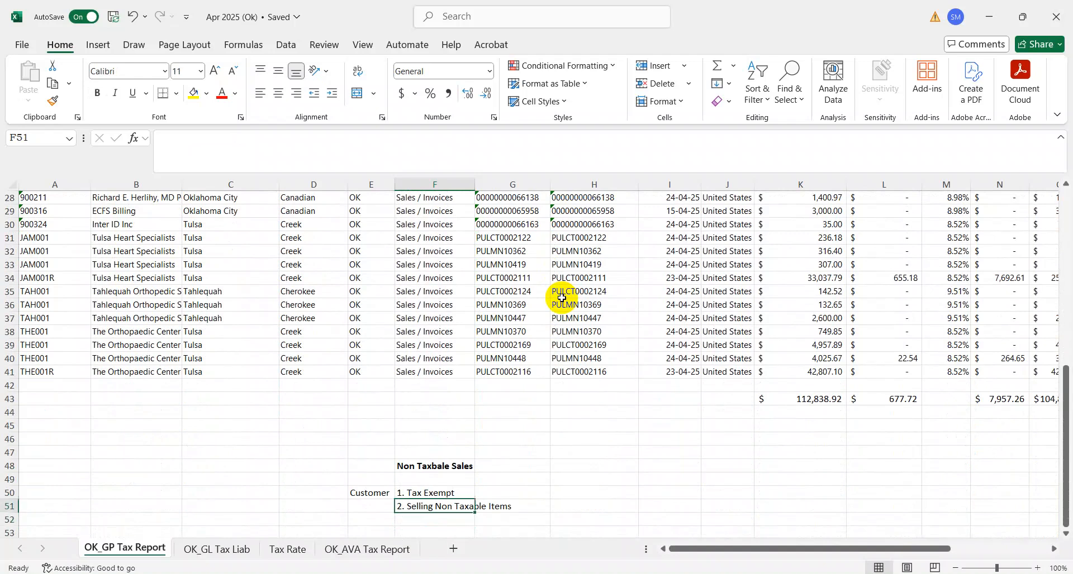
key(shift+Up)
key(shift+Up)
key(shift+Up)
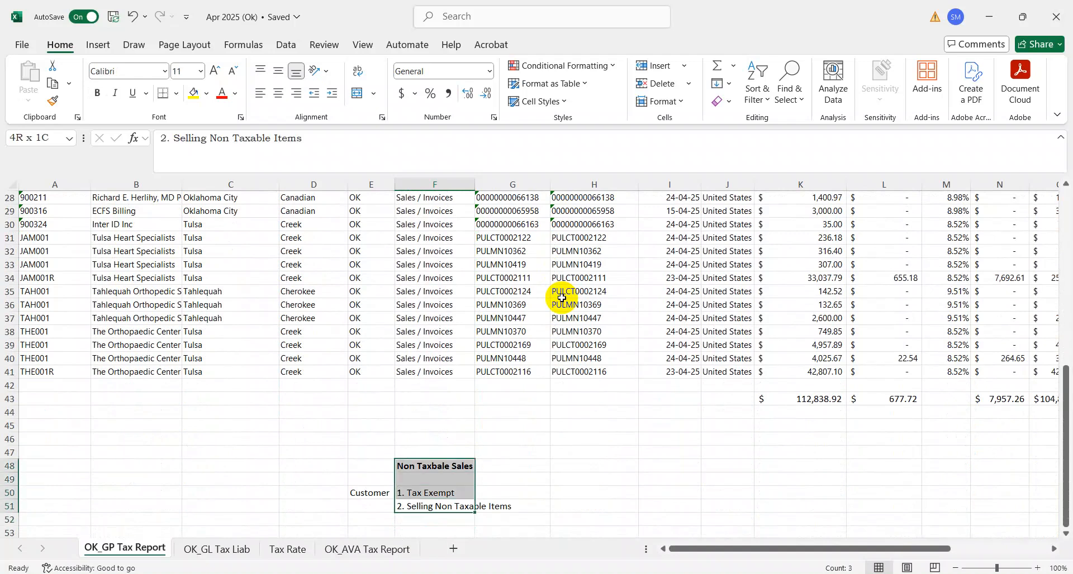
key(Down)
key(Up)
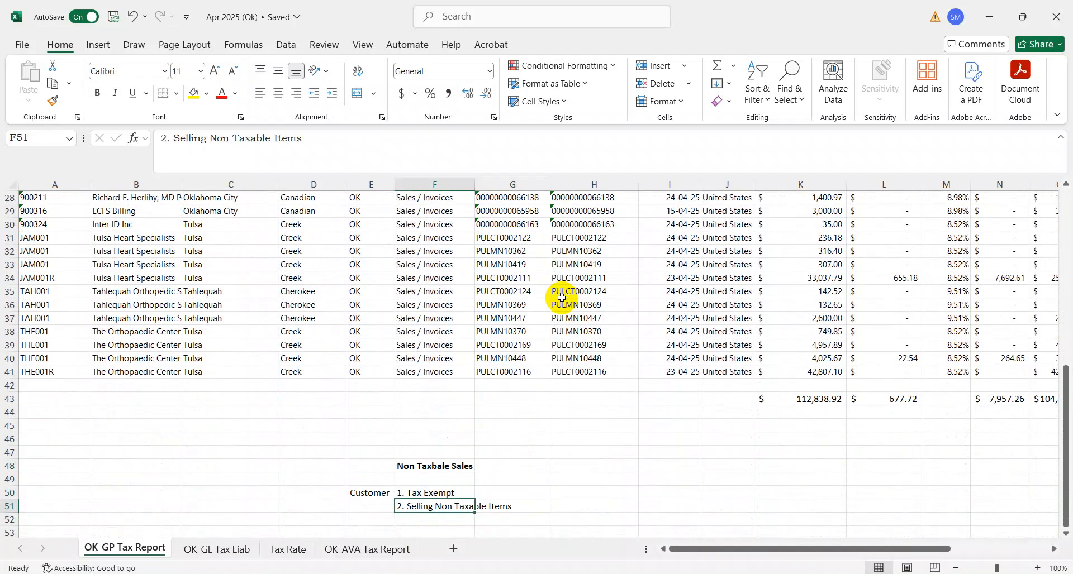
key(shift+Up)
key(shift+Up)
key(shift+Up)
key(shift+Left)
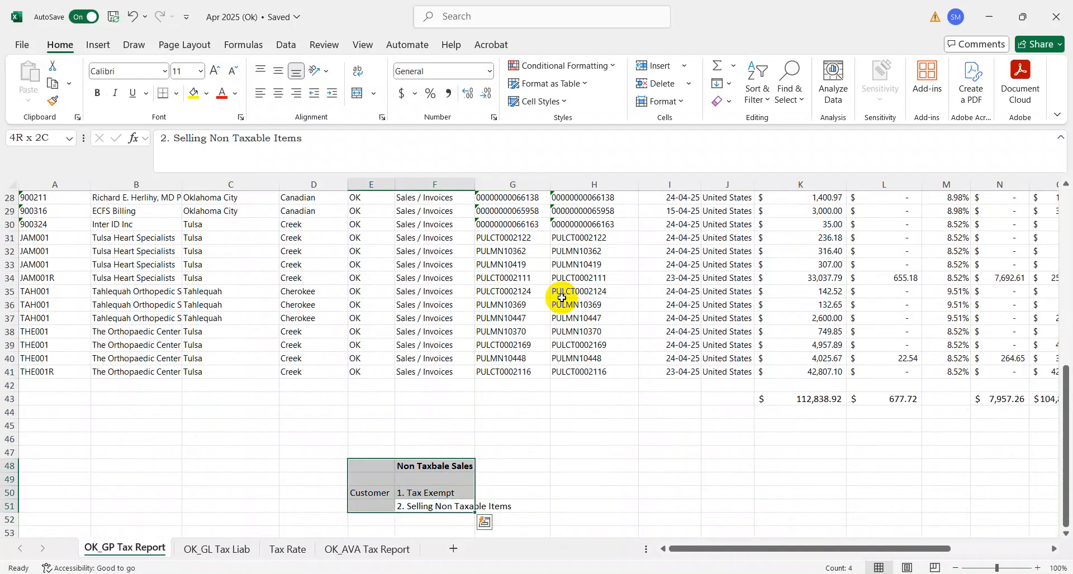
key(Delete)
key(ctrl+Up)
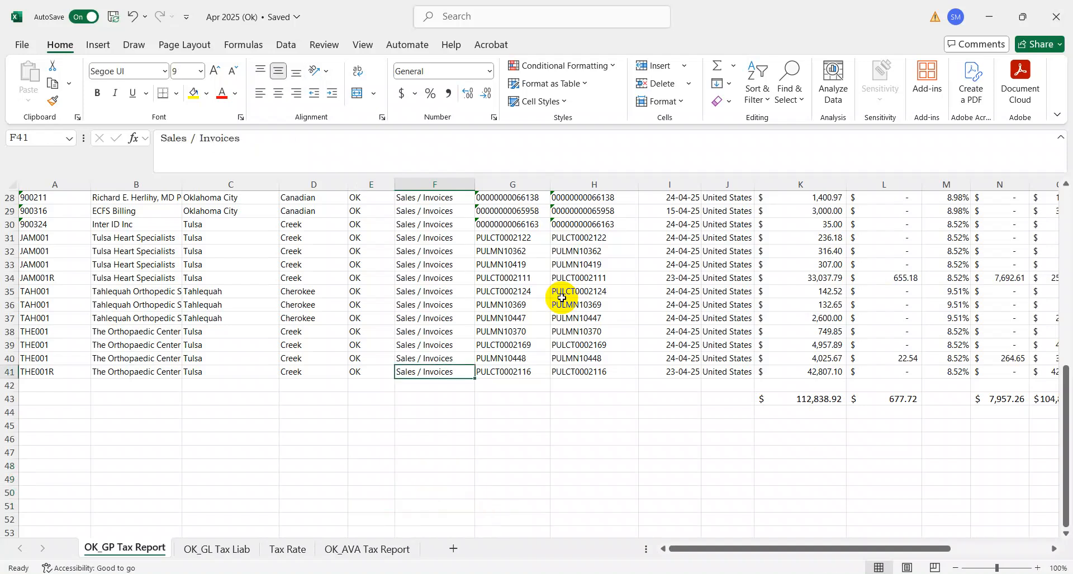
- Switch to the Oklahoma Taxpayer Access Point site in the browser and compare the Sales Tax and Vendor Use Tax accounts
key(alt+Tab)
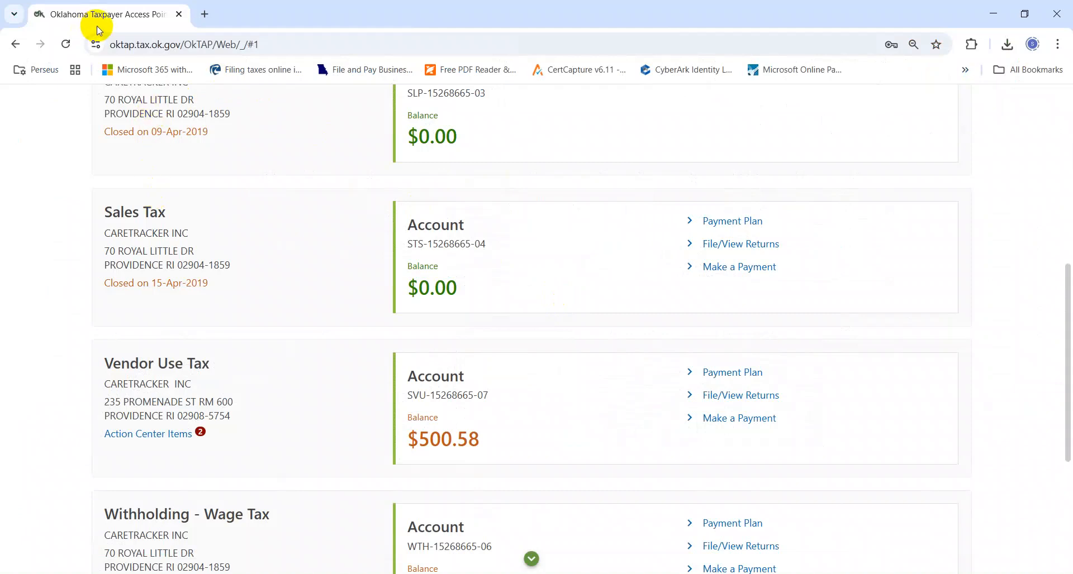
drag(1069, 339, 1069, 367)
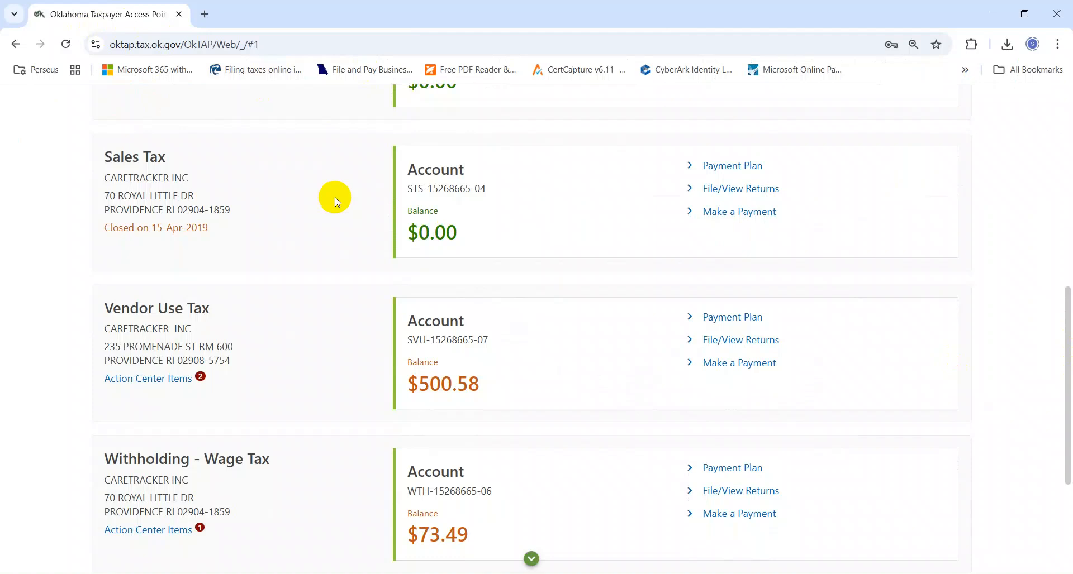
double_click(198, 308)
drag(199, 308, 101, 311)
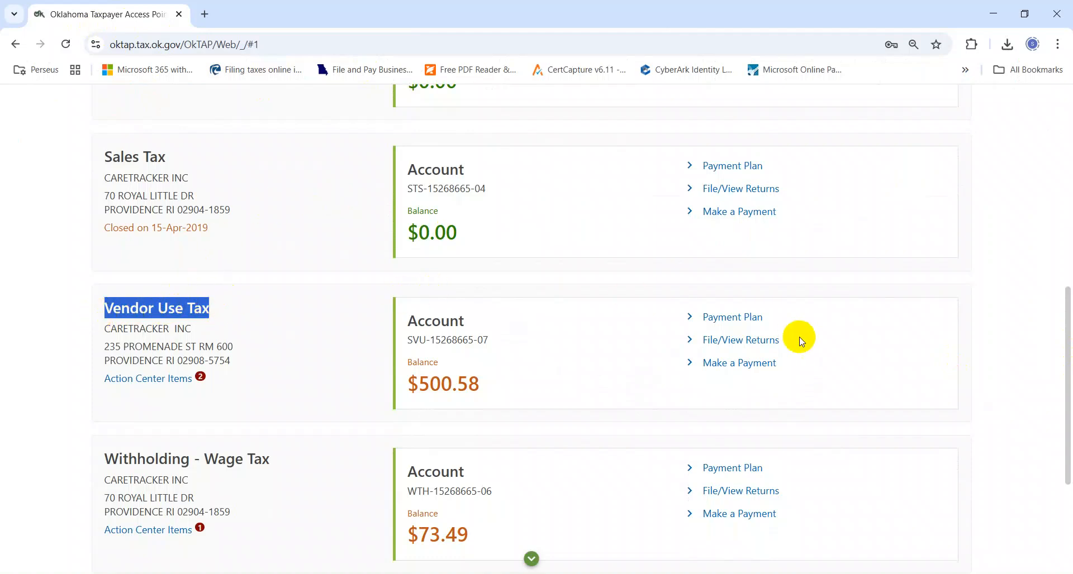
click(1014, 350)
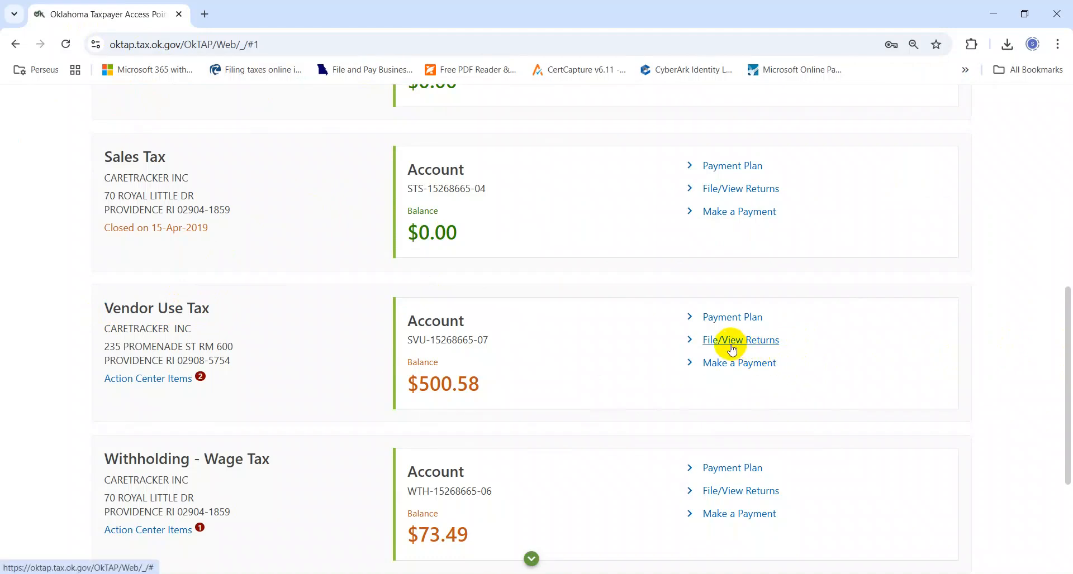
double_click(149, 157)
drag(148, 156, 85, 162)
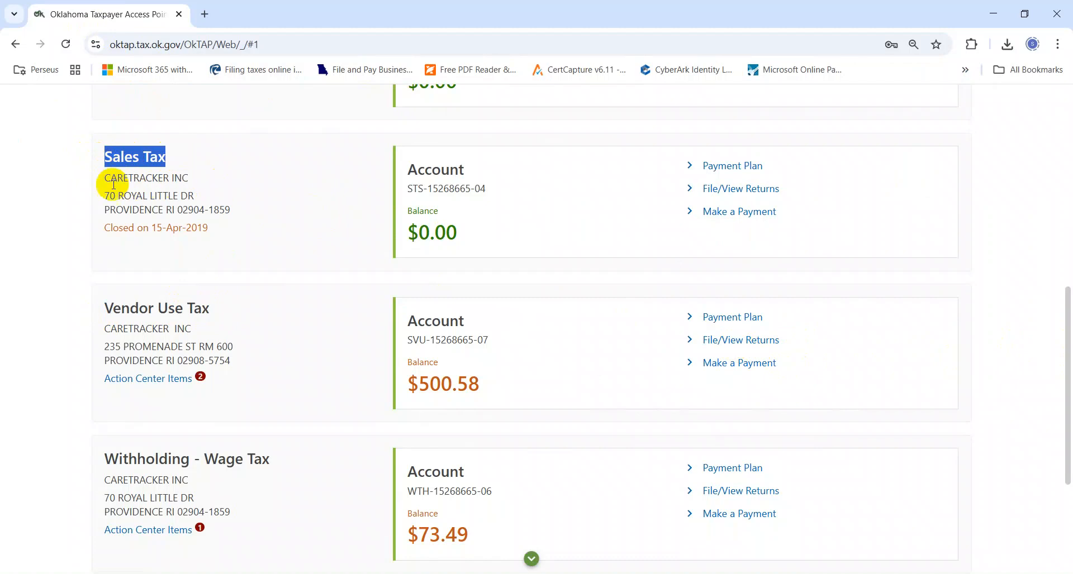
click(70, 189)
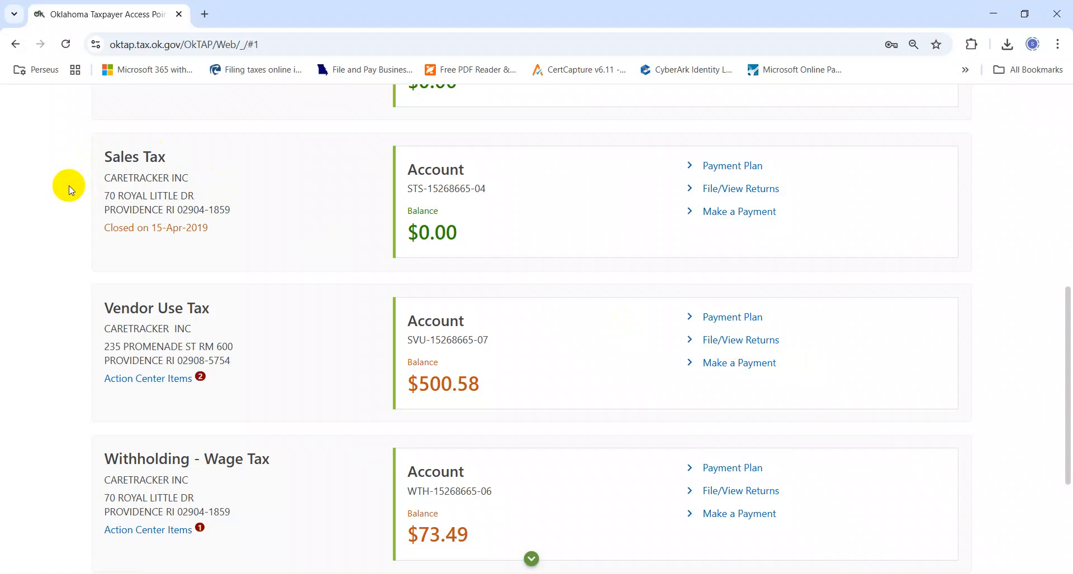
drag(227, 314, 100, 317)
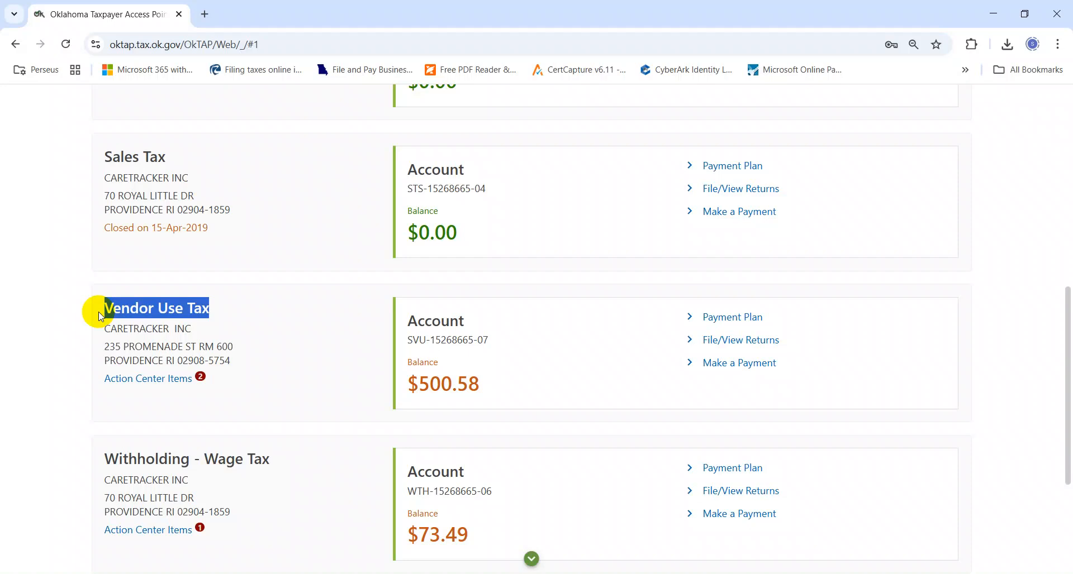
click(101, 316)
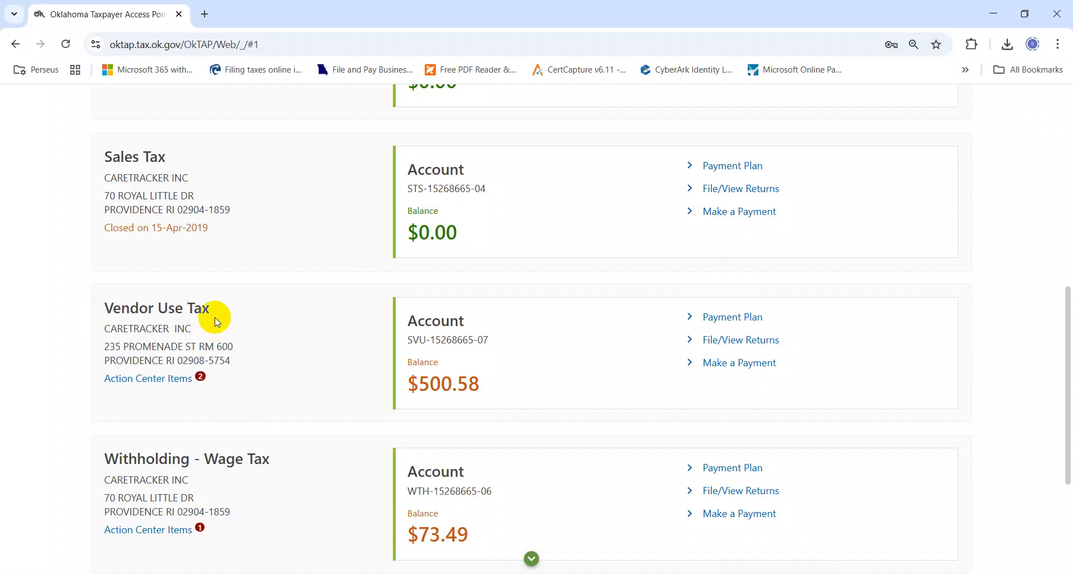
drag(214, 314, 78, 294)
click(77, 294)
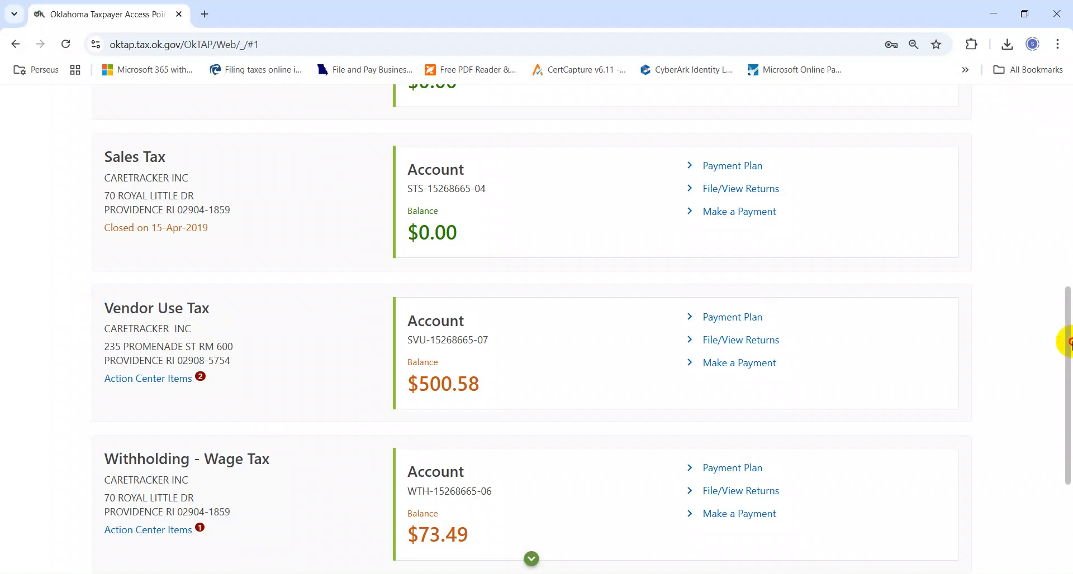
scroll(1067, 340, up, 1)
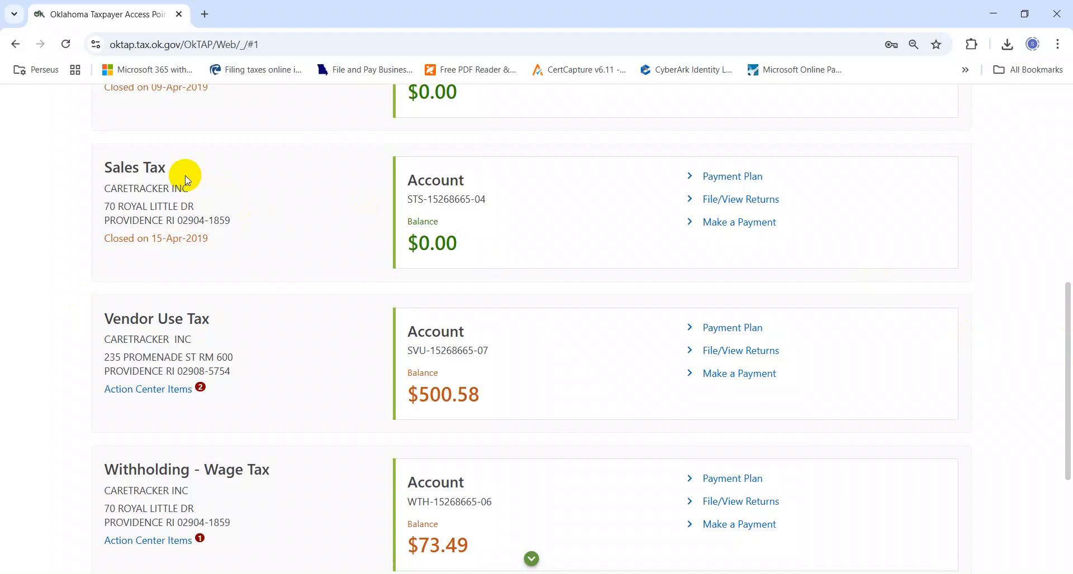
drag(179, 168, 106, 174)
click(25, 173)
- Open the Vendor Use Tax account's returns and start filing the return for the 30-Apr-2025 period
click(741, 351)
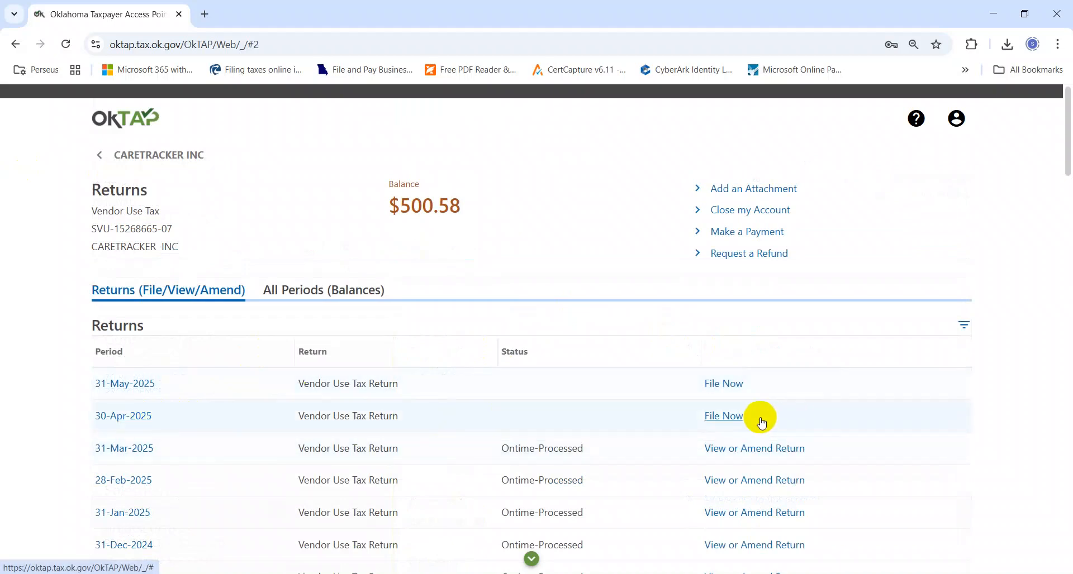
click(723, 416)
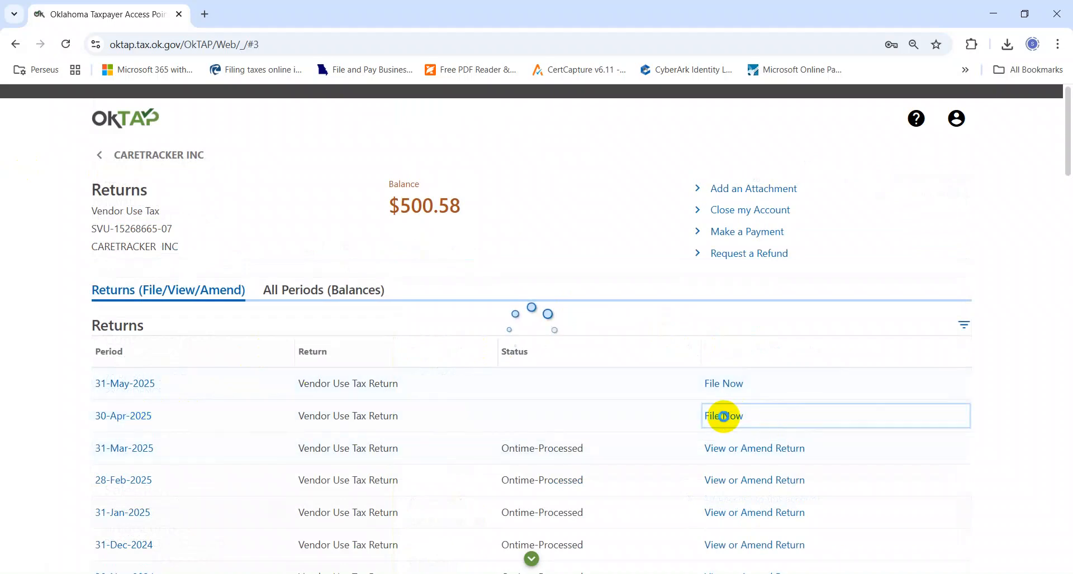
drag(1067, 186, 1068, 366)
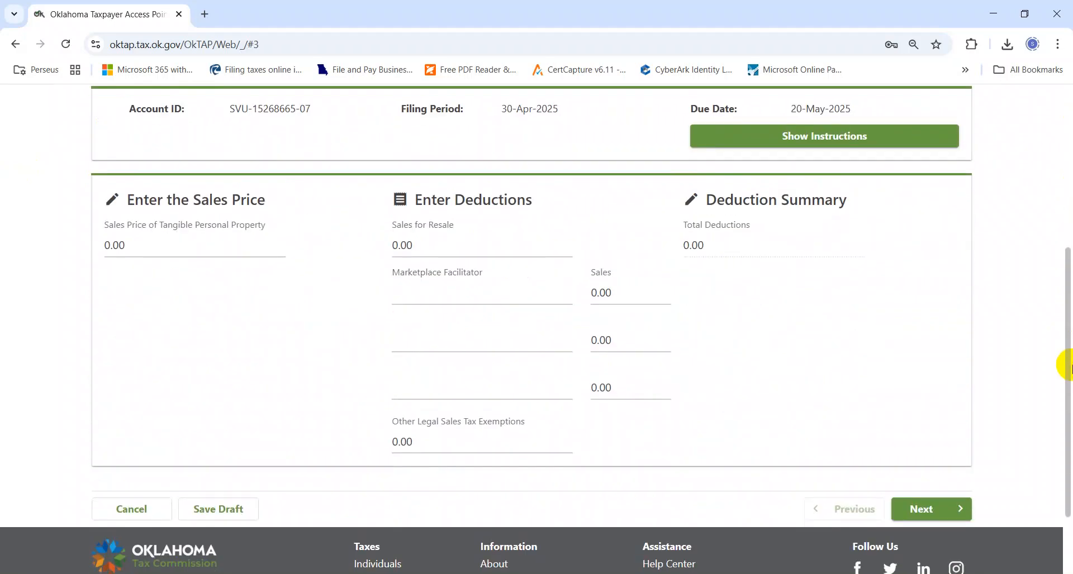
- Copy the Sales Amount total from Excel cell K43 into the return's Sales Price of Tangible Personal Property as 112,838.92
click(190, 246)
key(alt+Tab)
key(Right)
key(Right)
key(Right)
key(Right)
key(Right)
key(Down)
key(Down)
key(ctrl+c)
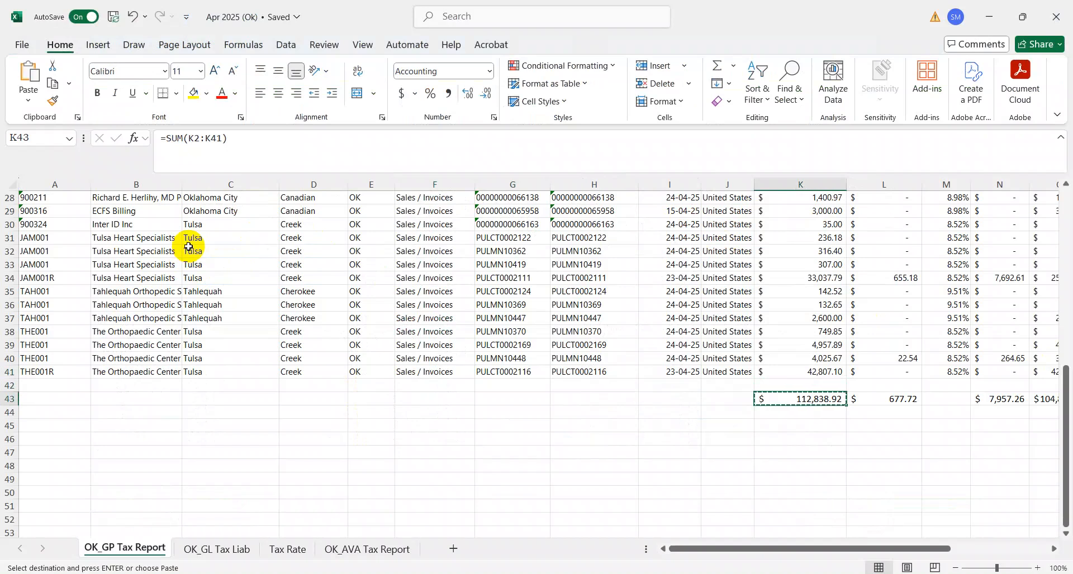
key(alt+Tab)
key(ctrl+v)
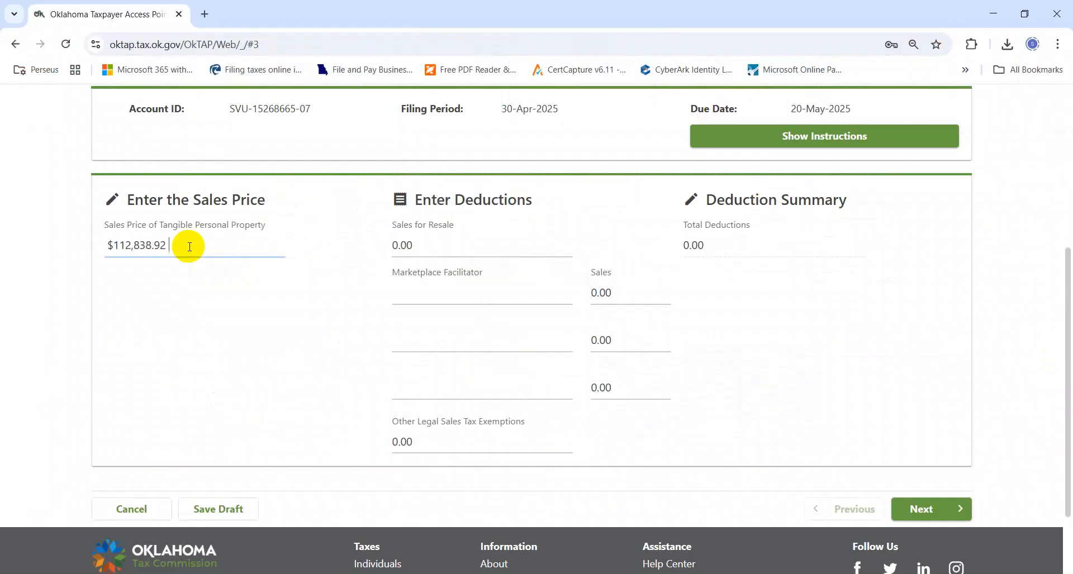
key(Tab)
- Copy the non-taxable sales total from Excel cell O43 into the return's Sales for Resale deduction as 104,881.66
key(alt+Tab)
key(Right)
key(Right)
key(Right)
key(Right)
key(Right)
key(Left)
key(Left)
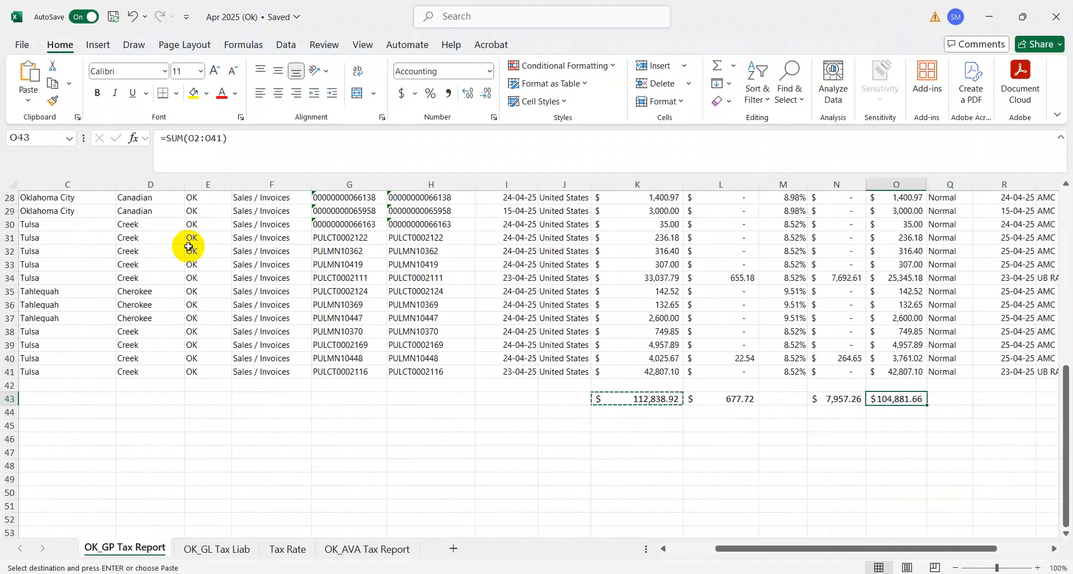
key(ctrl+c)
key(alt+Tab)
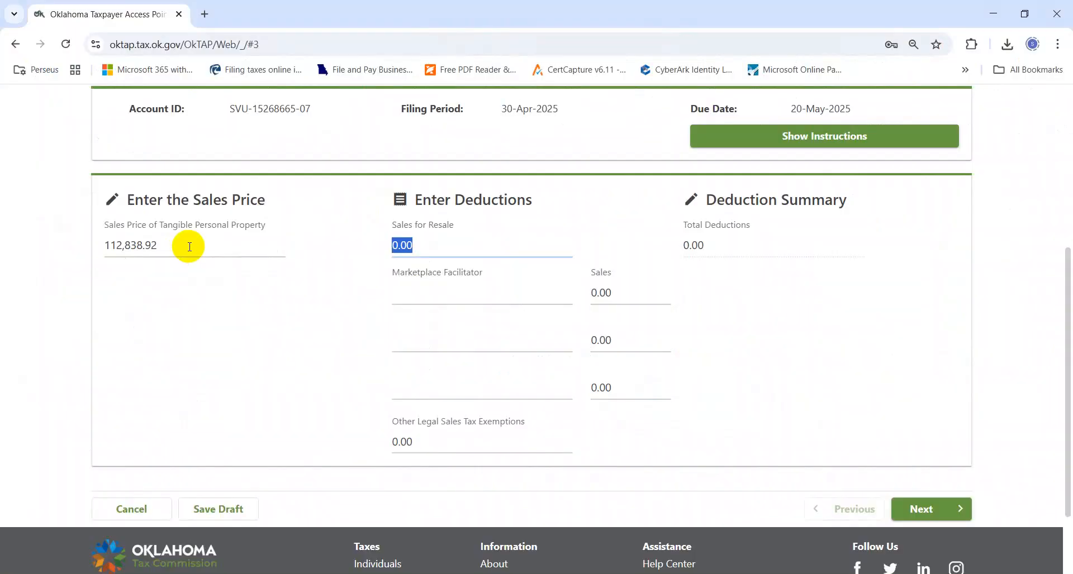
key(ctrl+v)
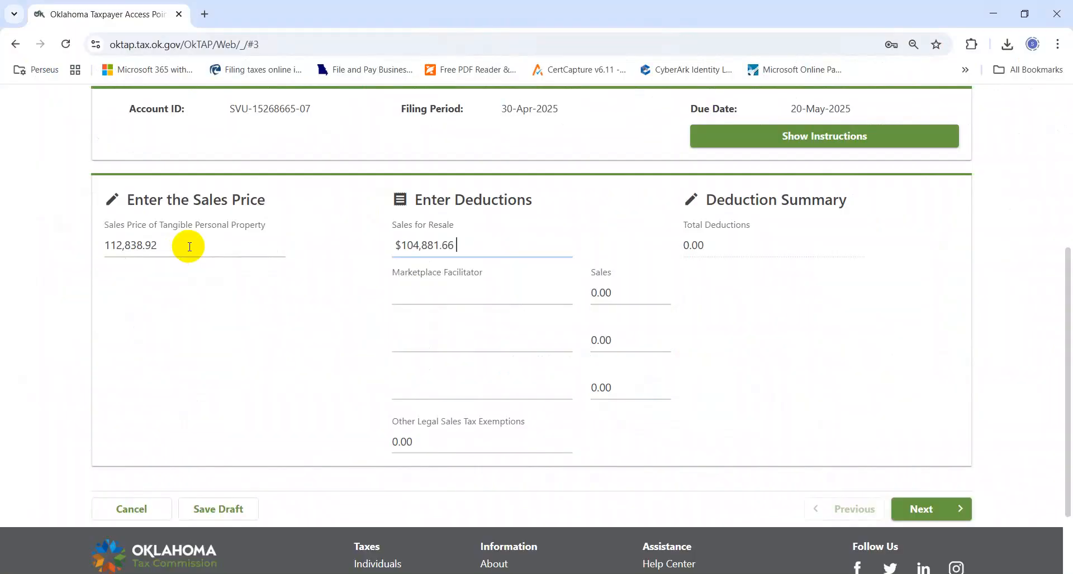
key(Tab)
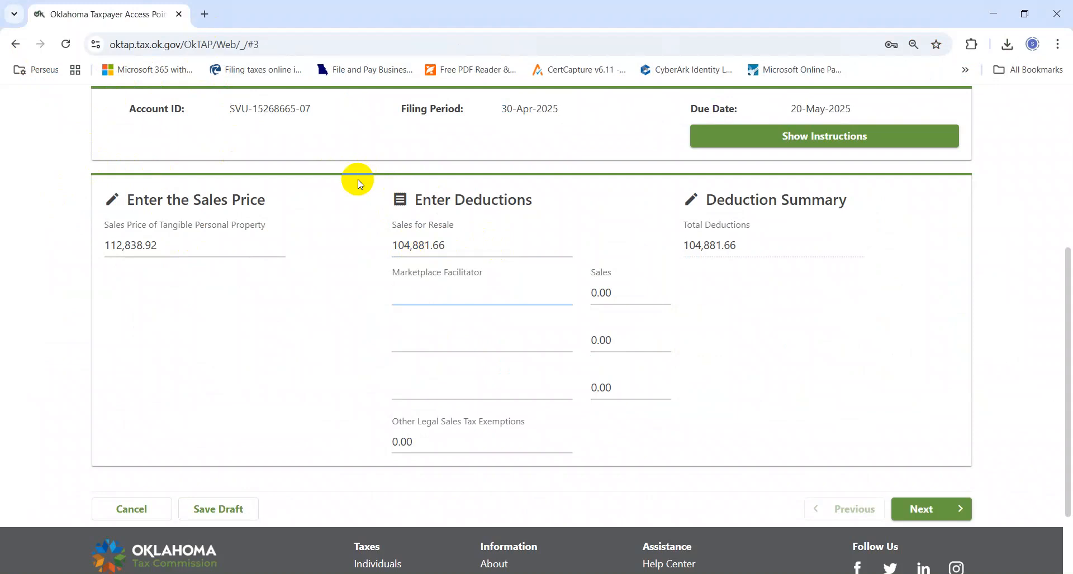
click(1054, 270)
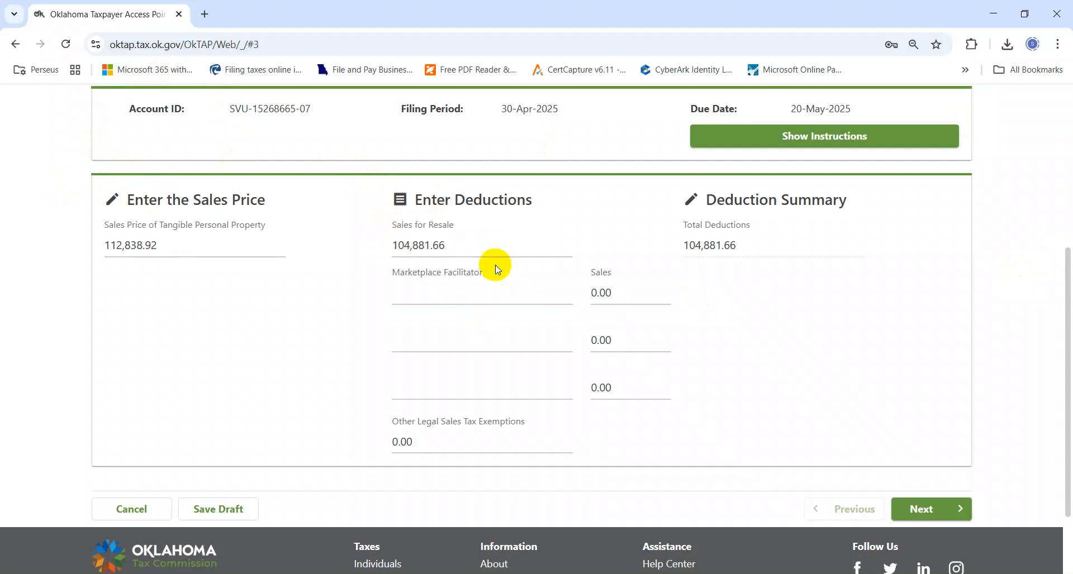
- Advance the return past Grocery Sales, leaving that page unfilled, to the City/County Detail table
click(929, 508)
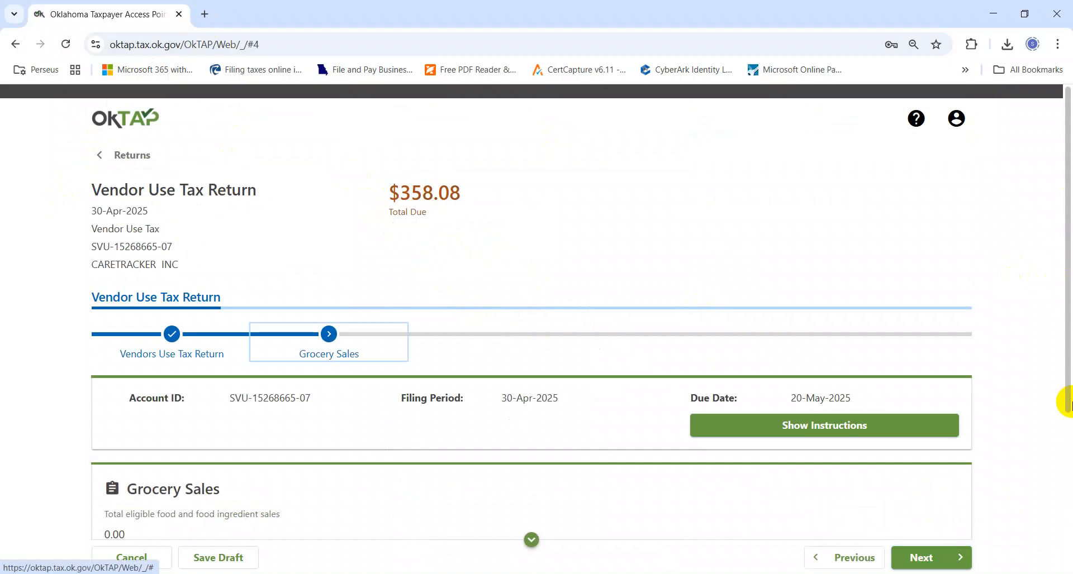
drag(1068, 403, 1069, 511)
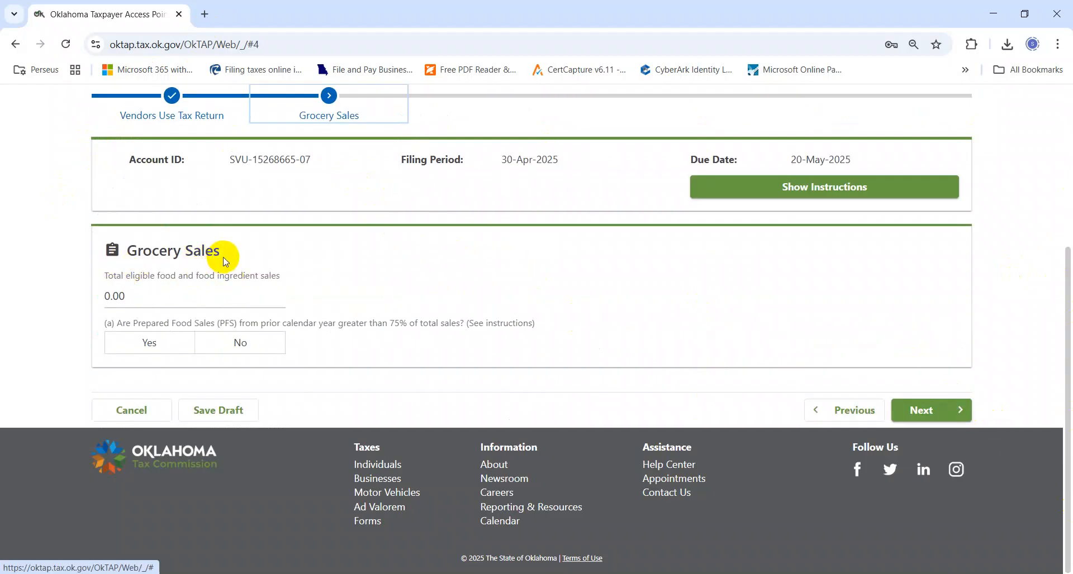
click(917, 415)
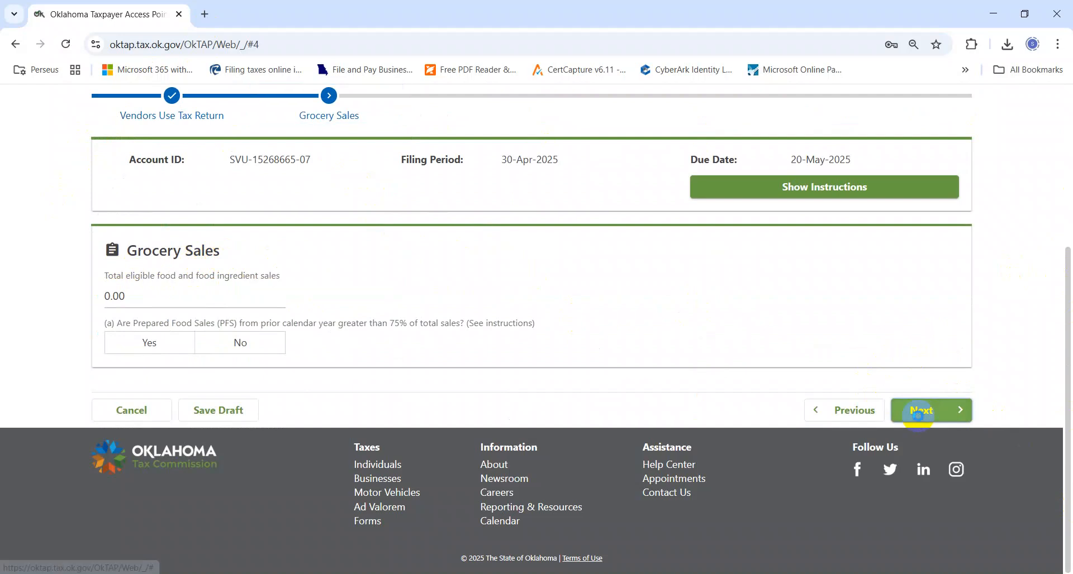
drag(1066, 239, 1066, 298)
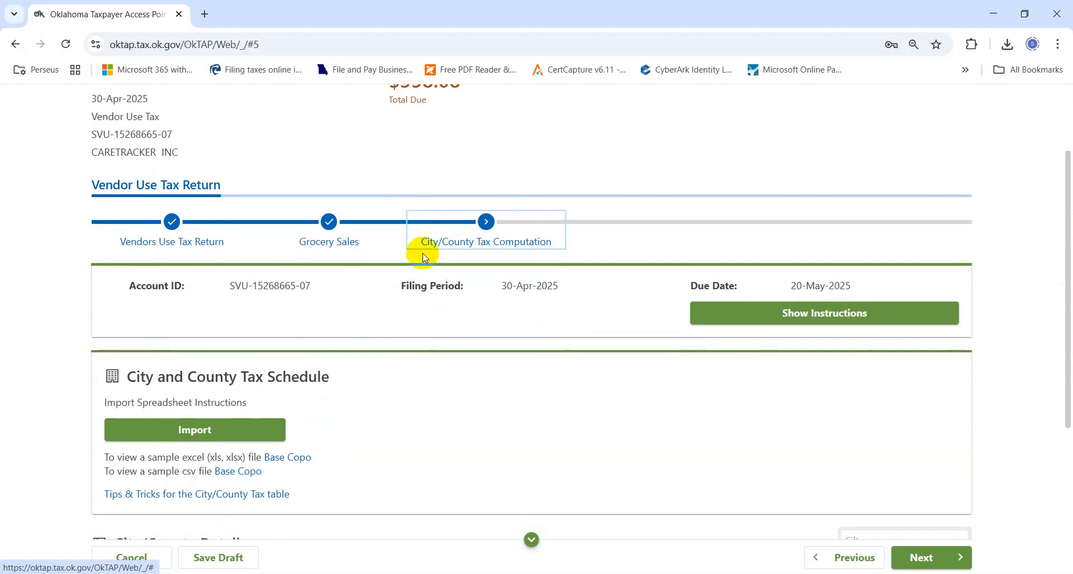
drag(1067, 298, 1067, 385)
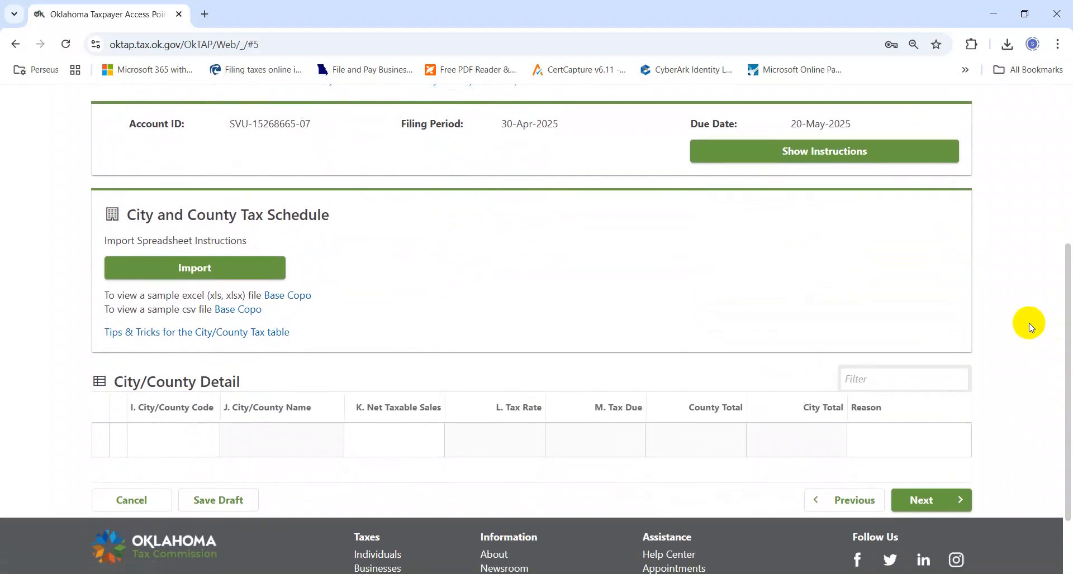
- Switch to the Excel report and filter the Tax Amount column to exclude the zero ("$-") records
key(alt+Tab)
key(ctrl+Up)
key(ctrl+Up)
key(Left)
key(Left)
key(Left)
key(alt+Down)
key(Down)
key(Down)
key(Down)
key(Down)
key(Down)
key(Down)
key(Down)
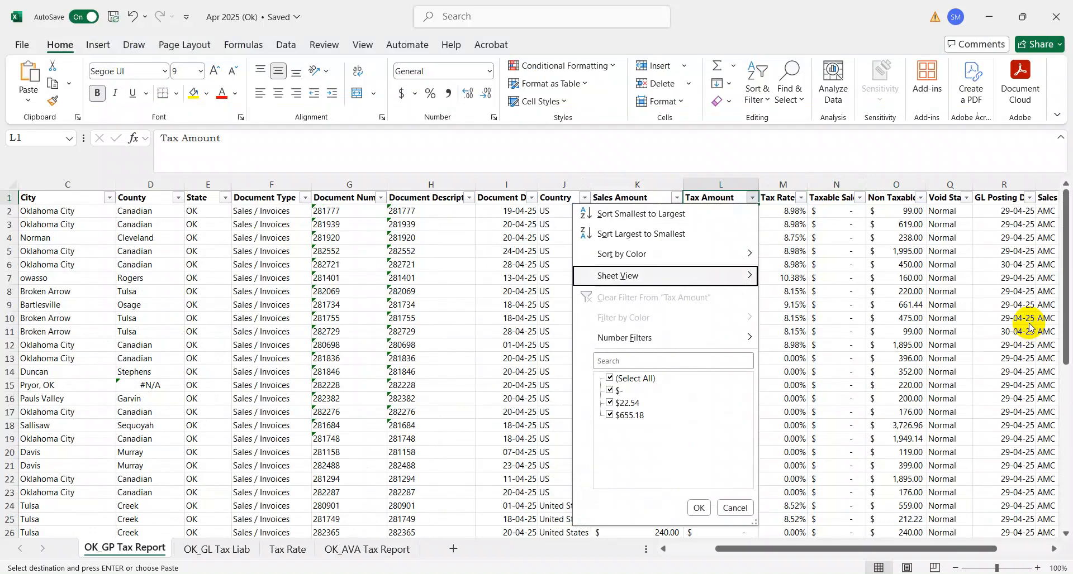
key(space)
key(Return)
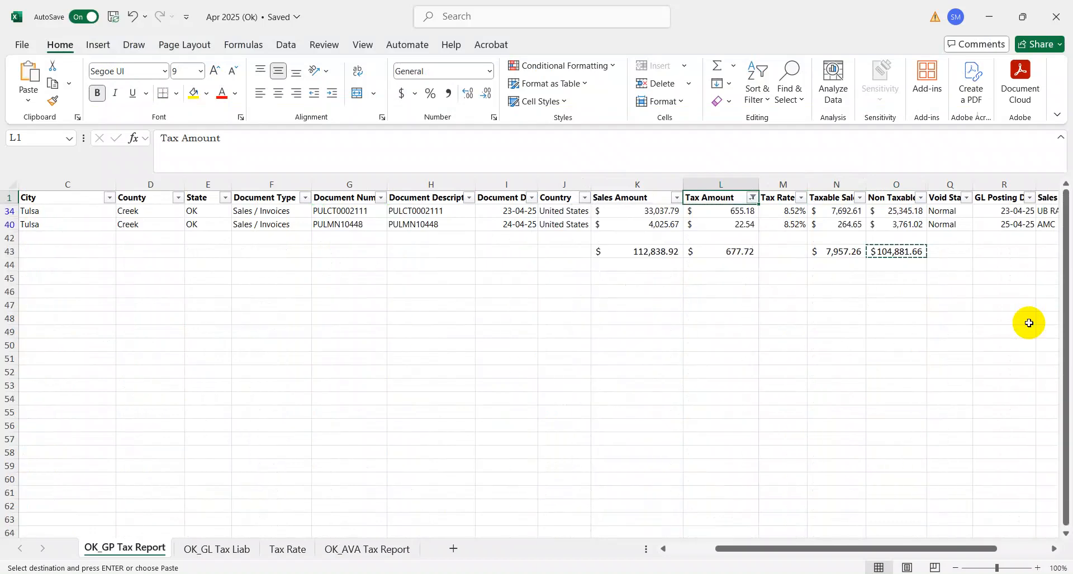
- Check the city of the taxable records in the filtered report's City column
key(ctrl+Left)
key(Right)
key(Right)
key(Down)
key(Up)
key(Down)
key(Up)
key(Down)
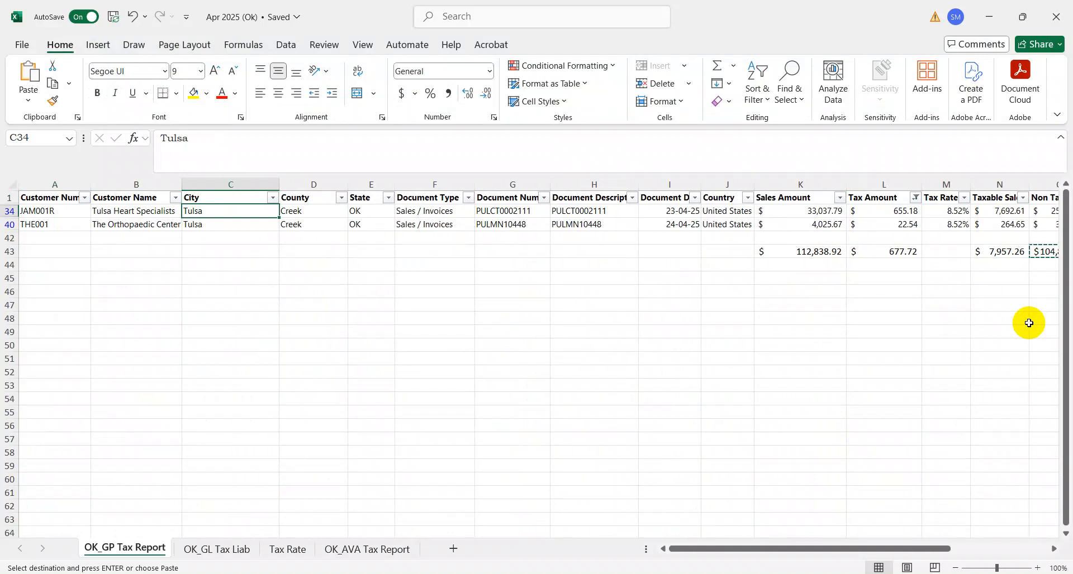
- Switch to the online return and choose city code 7281 - TULSA (TULSA) in the first City/County Detail line
key(alt+Tab)
click(146, 436)
click(146, 435)
text(t)
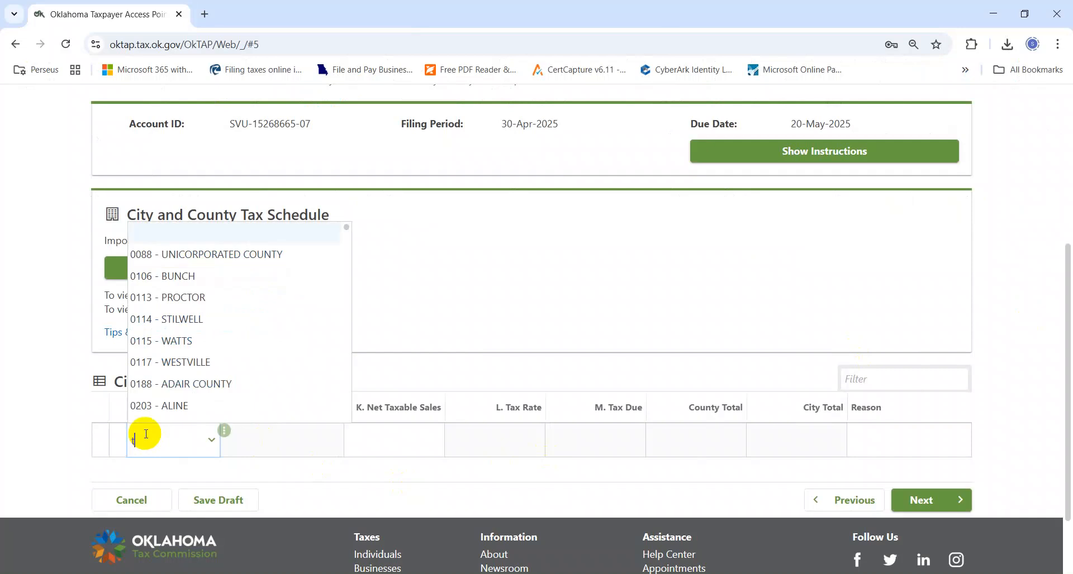
text(ulsa)
key(Down)
key(Down)
key(Down)
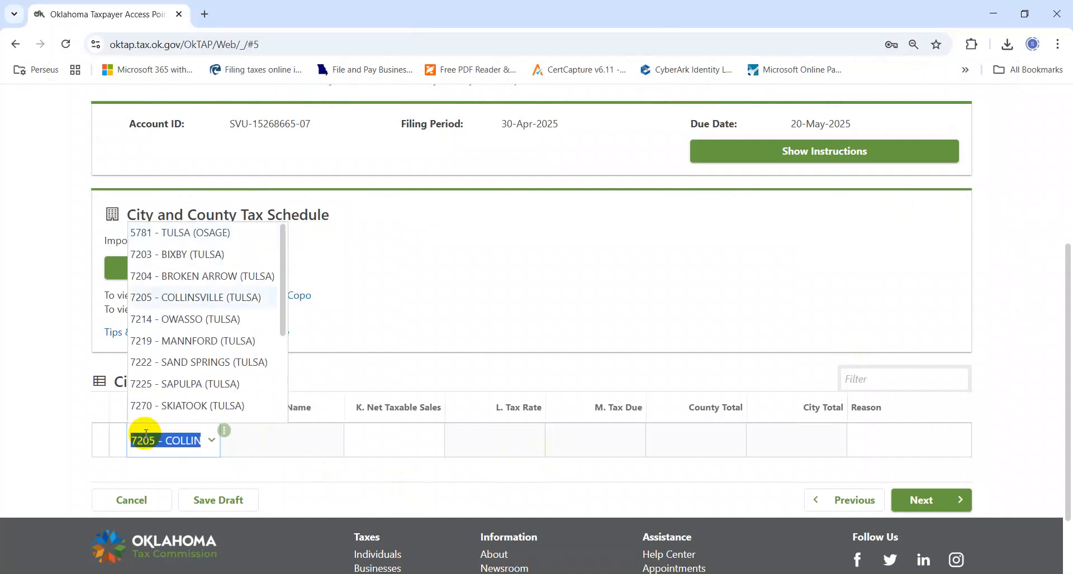
key(Down)
key(Down)
key(Down)
key(Down)
key(Down)
key(Down)
key(Down)
key(Down)
key(Down)
key(Down)
key(Up)
key(Up)
key(Up)
key(Up)
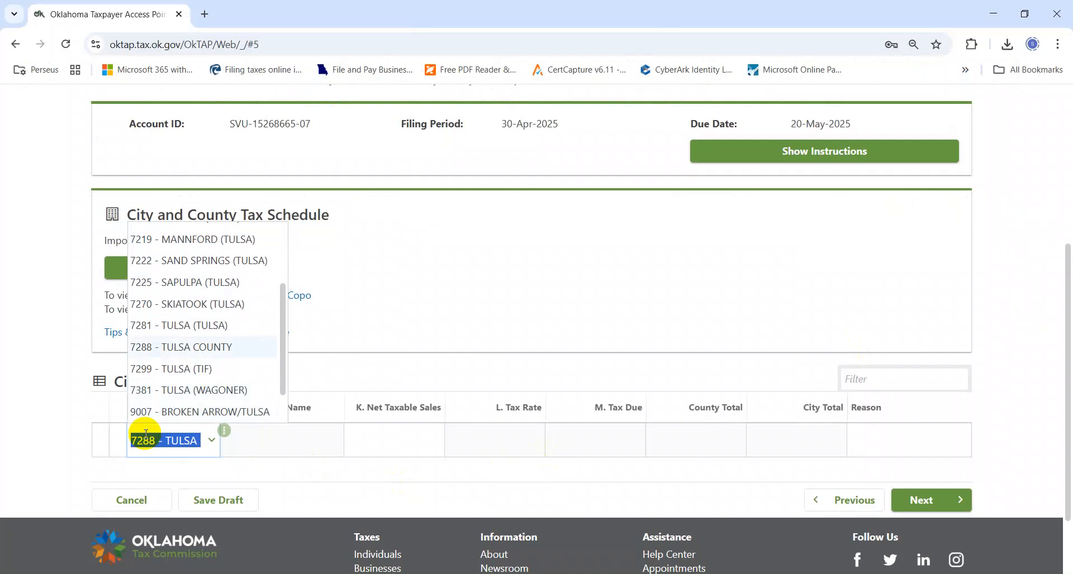
key(Return)
key(Tab)
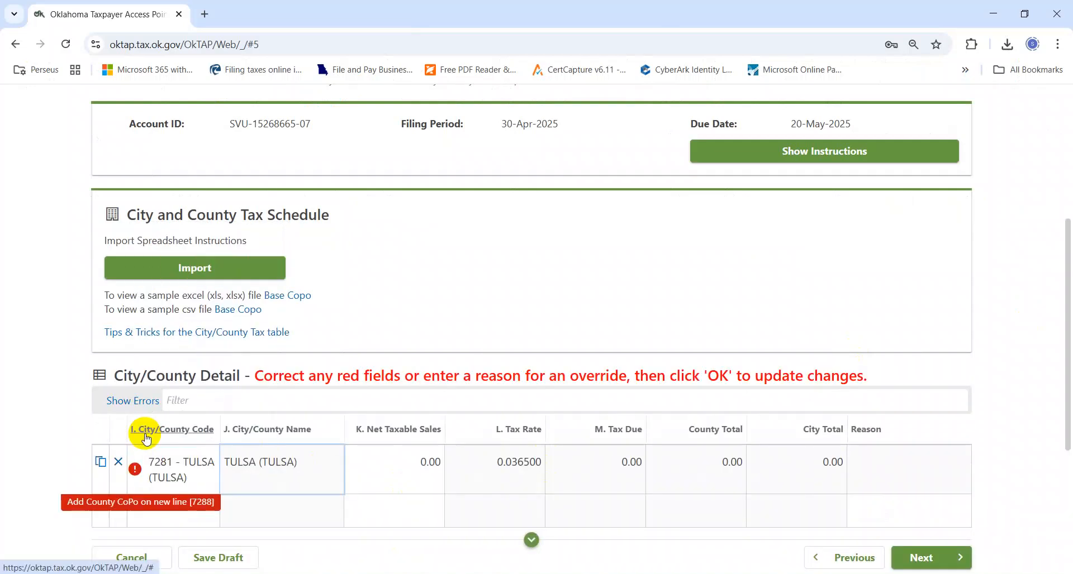
- Copy the taxable sales total from Excel cell N43 into the TULSA (TULSA) line's Net Taxable Sales as 7,957.26
click(426, 475)
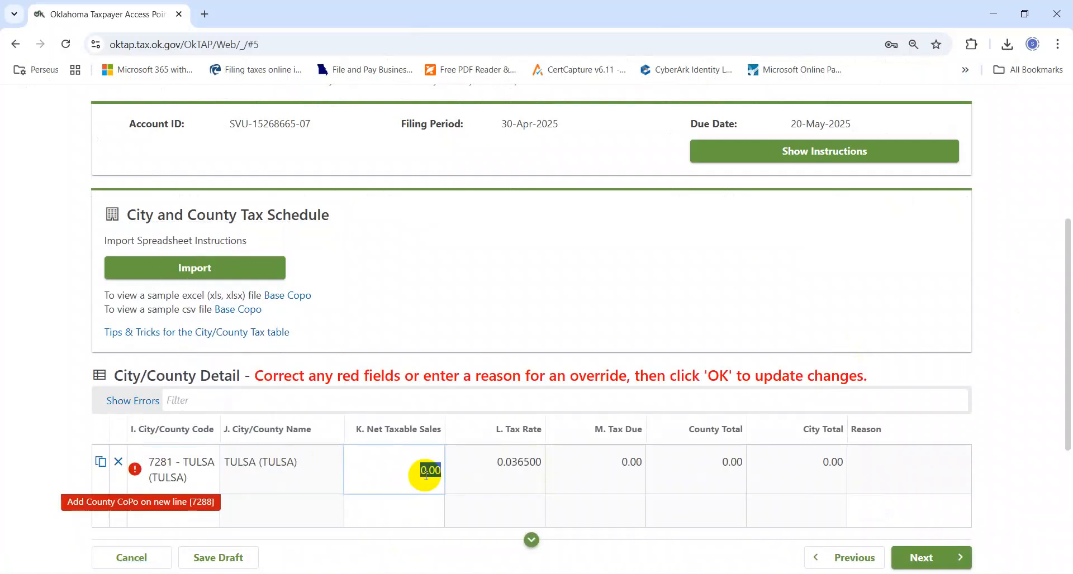
key(alt+Tab)
key(Right)
key(Right)
key(Right)
key(Right)
key(Right)
key(Right)
key(Right)
key(Right)
key(Right)
key(Right)
key(Escape)
key(Down)
key(Down)
key(Down)
key(Right)
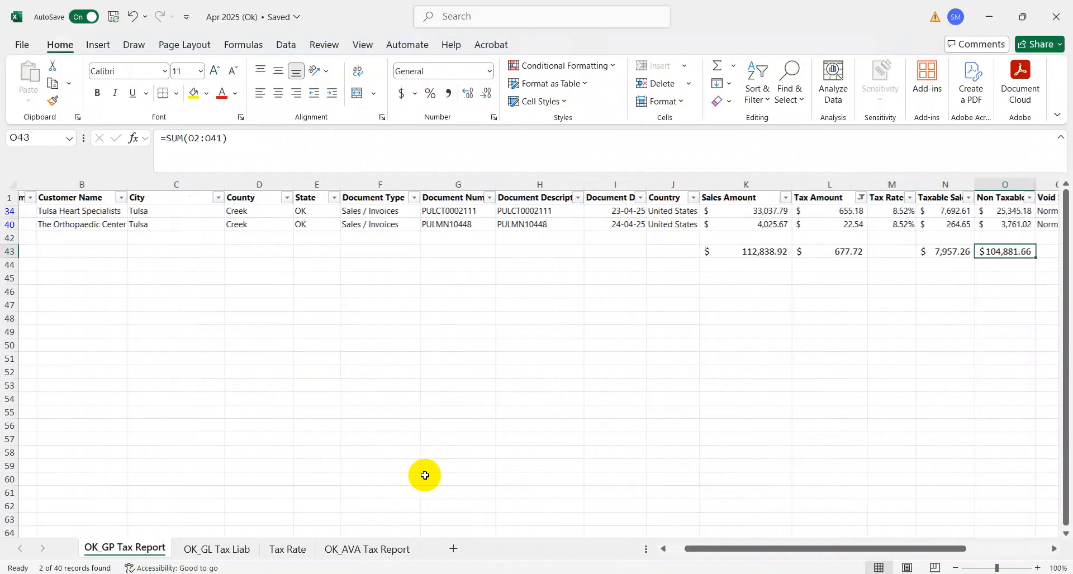
key(Left)
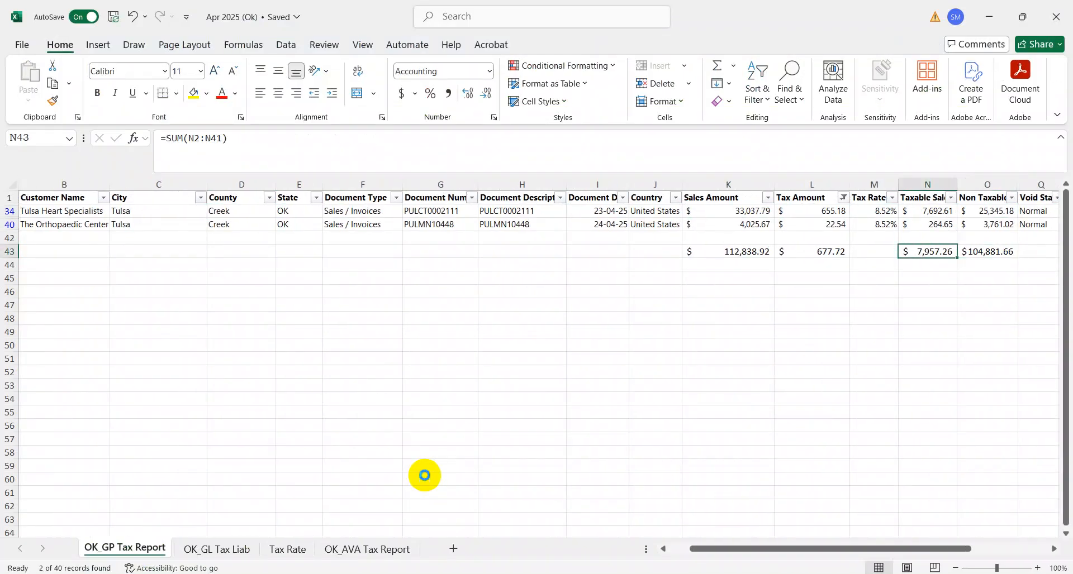
key(ctrl+c)
key(alt+Tab)
key(ctrl+v)
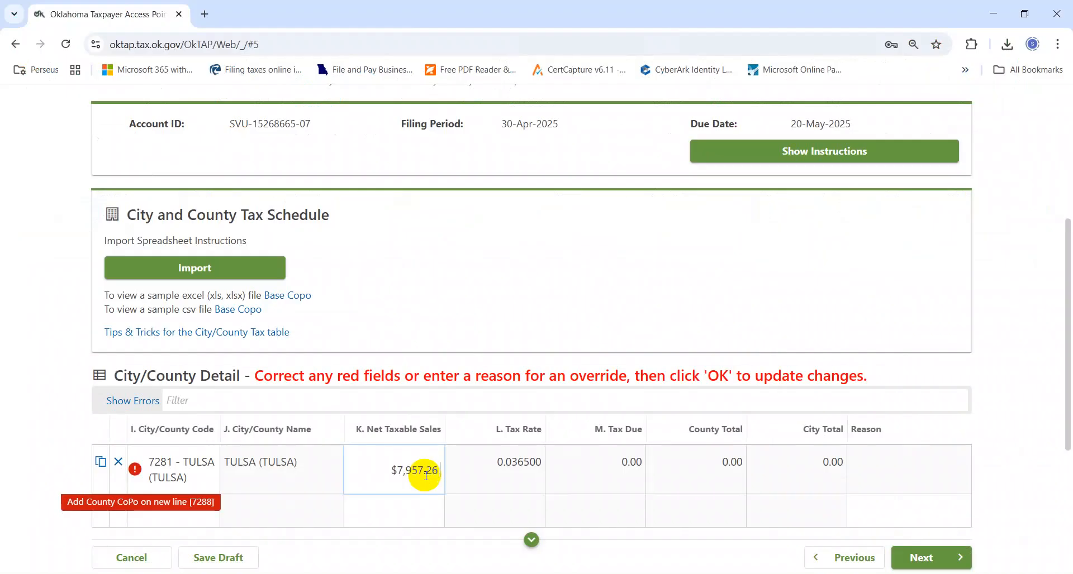
key(Tab)
key(alt+Tab)
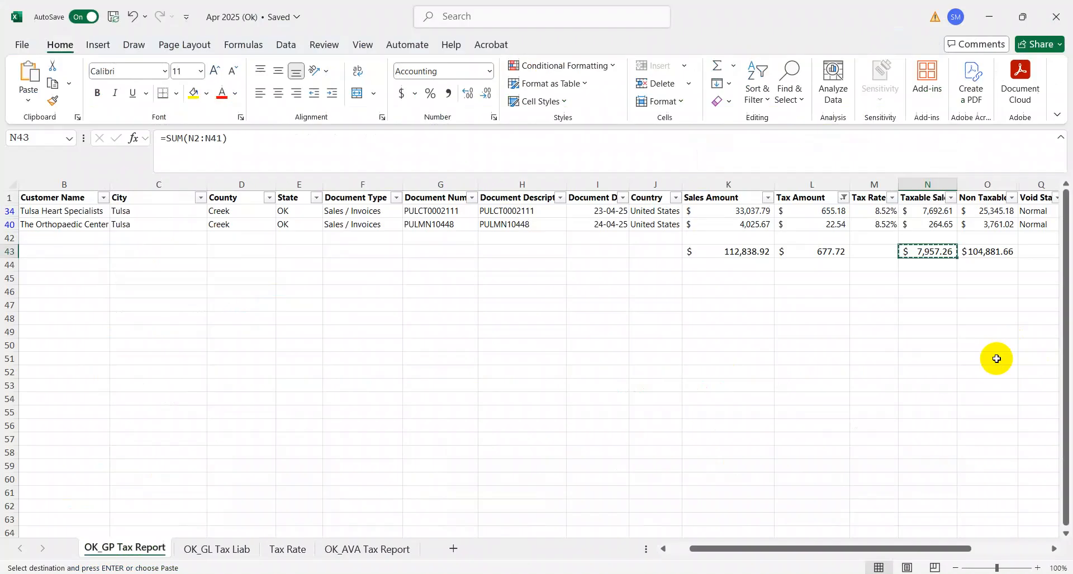
key(alt+Tab)
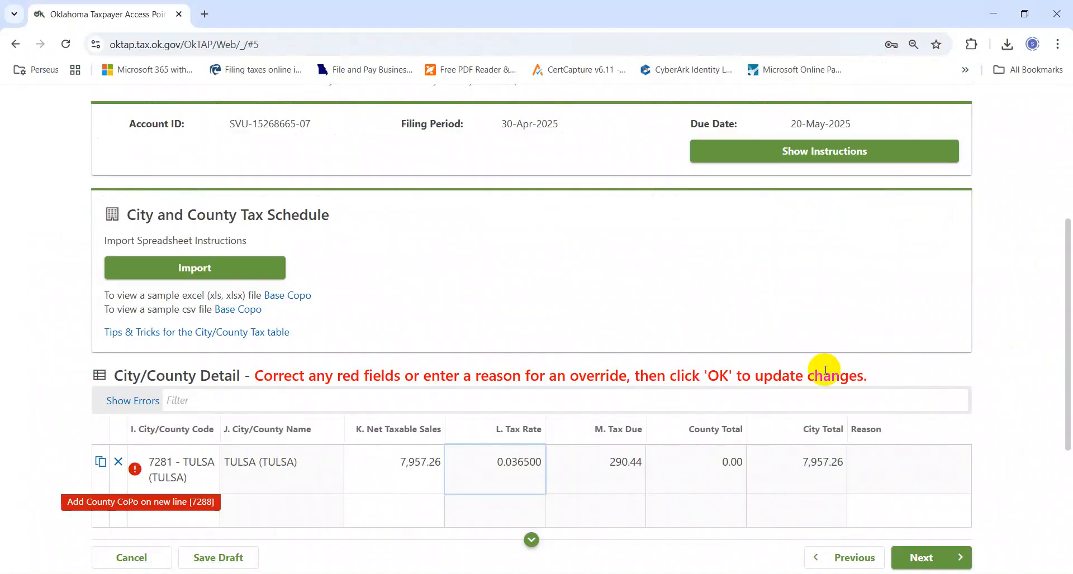
click(178, 520)
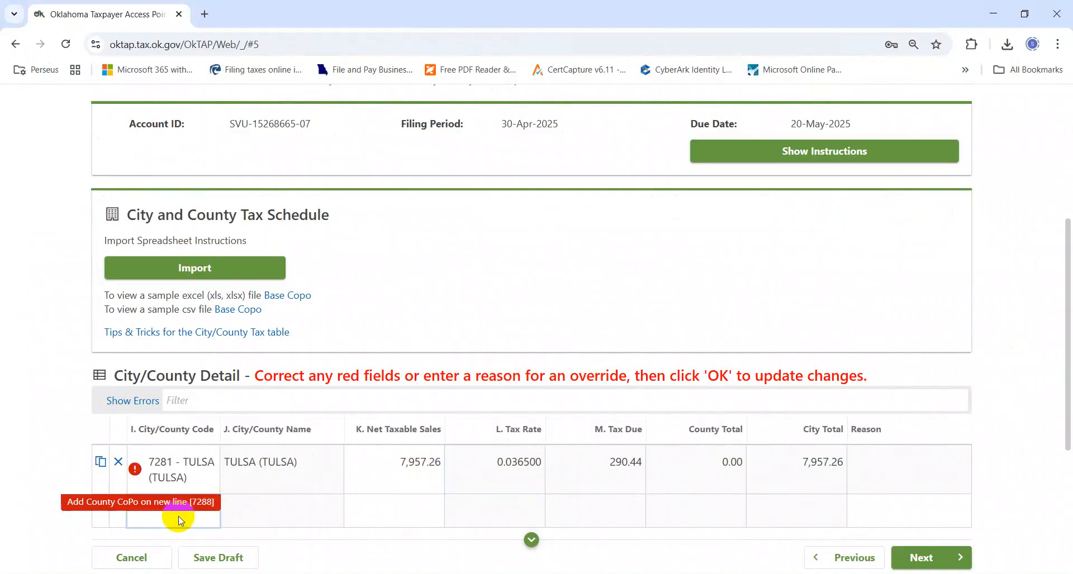
text(cre)
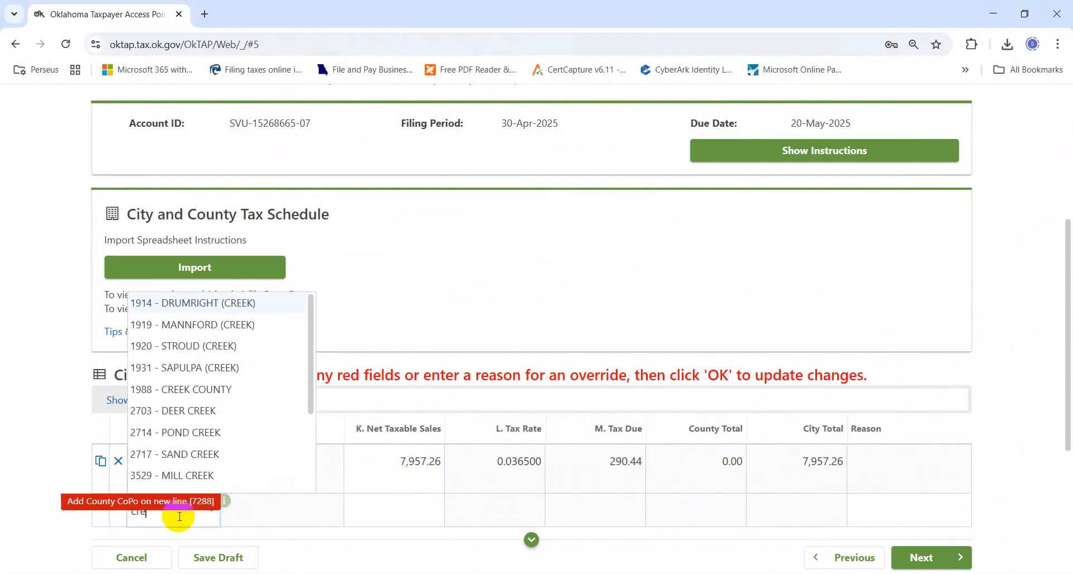
text(e)
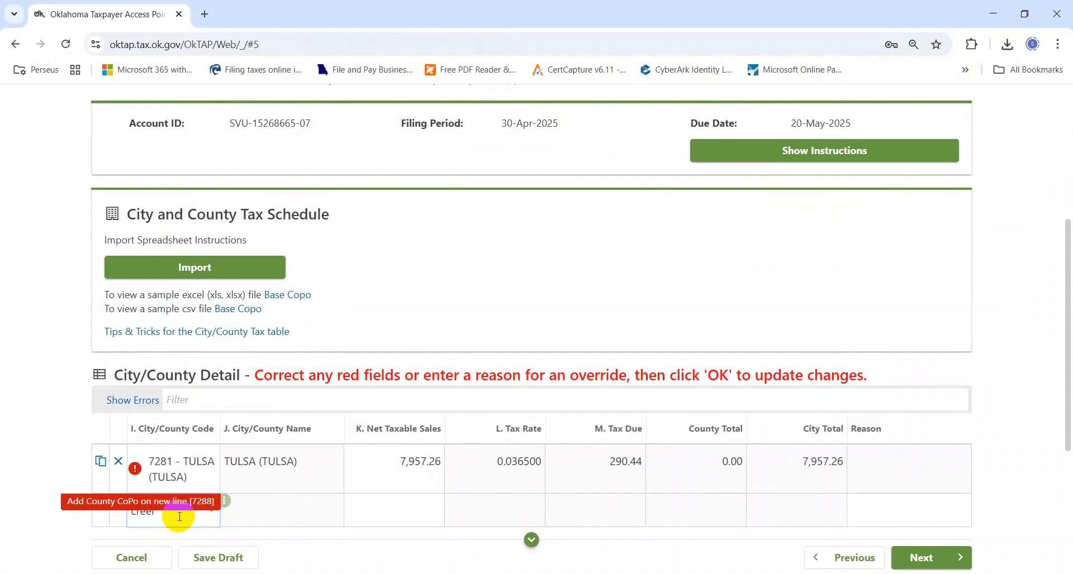
key(BackSpace)
key(BackSpace)
key(BackSpace)
key(BackSpace)
- Choose county code 7288 - TULSA COUNTY on the new second line of the City/County Detail table
text(tulsa)
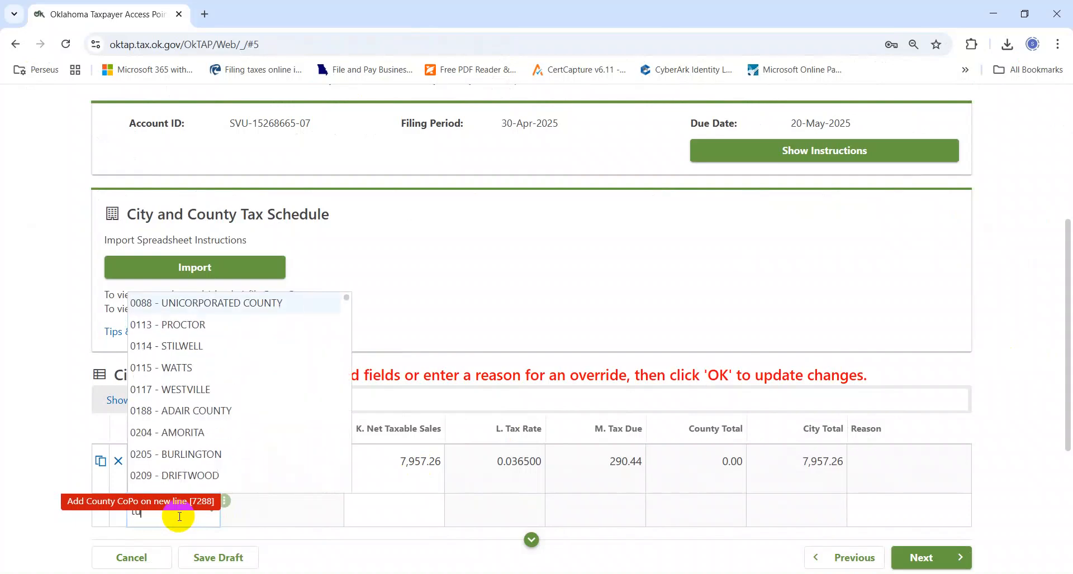
key(Down)
key(Down)
key(Down)
key(Down)
key(Down)
key(Down)
key(Down)
key(Down)
key(Down)
key(Down)
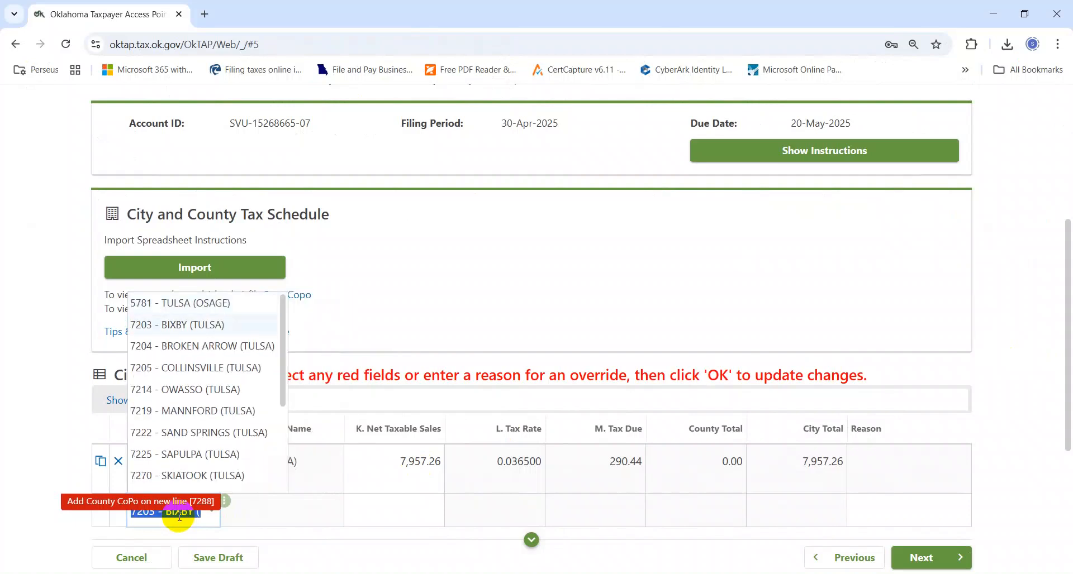
key(Return)
- Paste the copied 7,957.26 as the Net Taxable Sales of the TULSA COUNTY line
key(Tab)
key(Tab)
key(ctrl+v)
key(Tab)
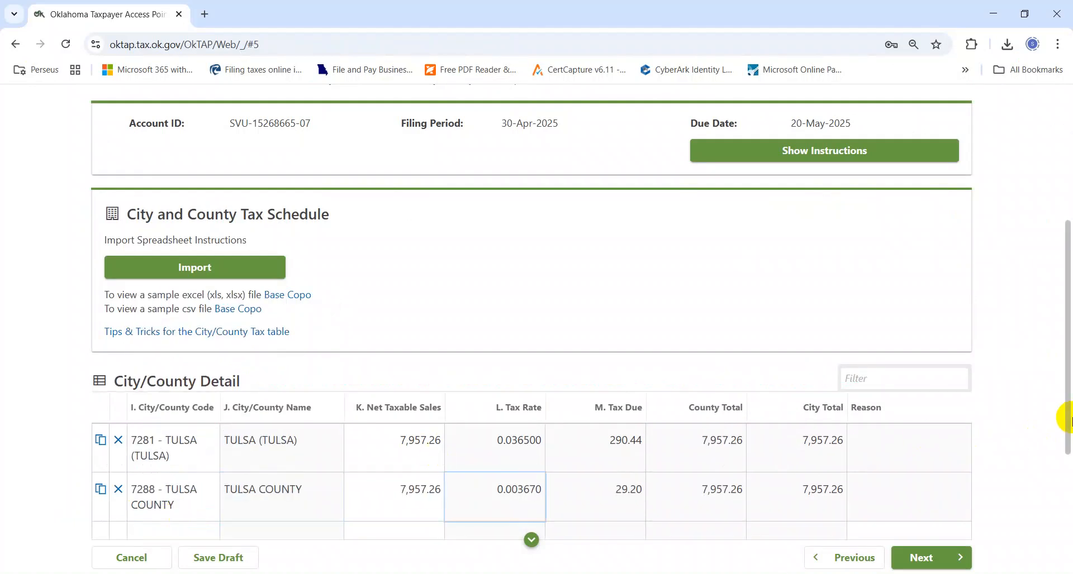
- Validate the city and county sales tax and advance the return to Review and Submit
drag(1065, 419, 1071, 490)
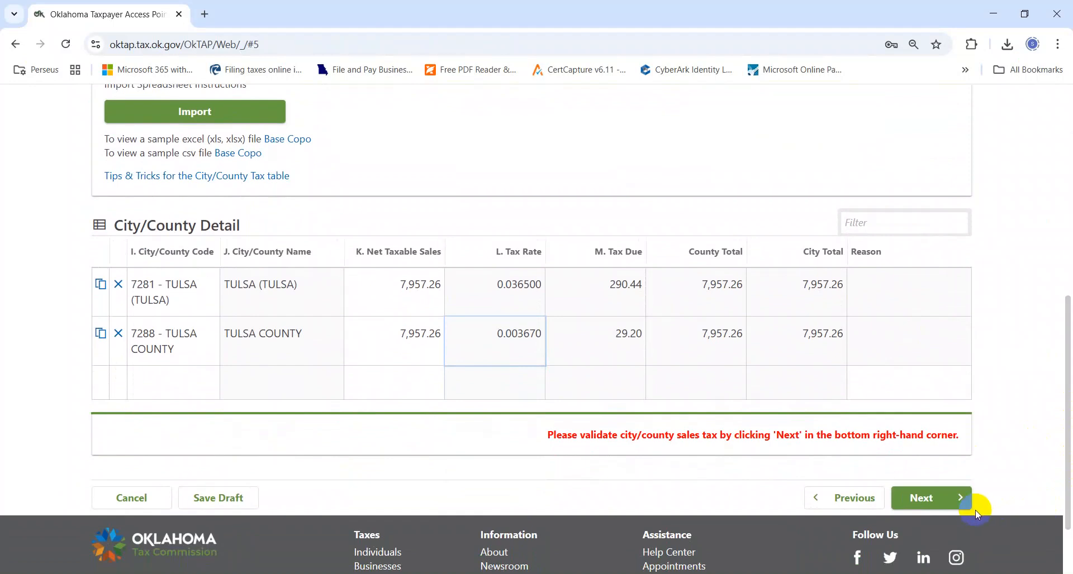
click(932, 506)
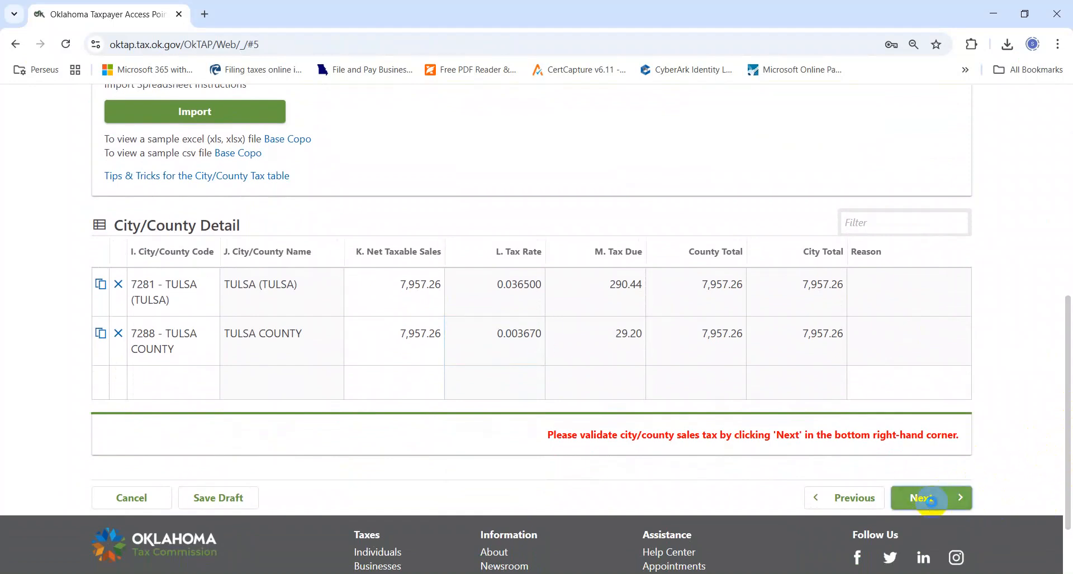
drag(1070, 311, 1069, 418)
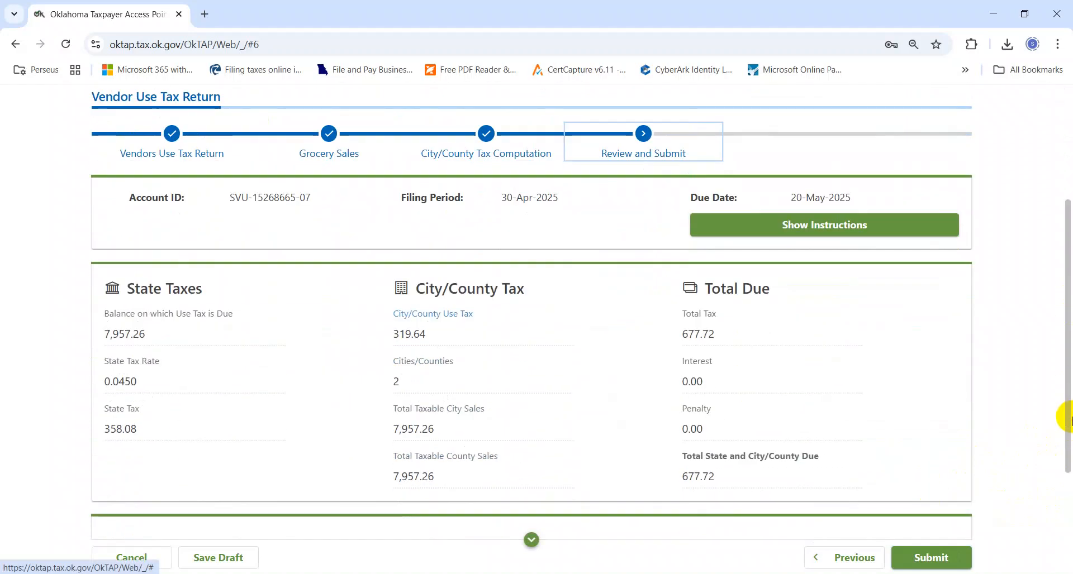
- Compare the return's Total Tax with the tax amount total in Excel cell L43 and with the OK_GL Tax Liab sheet
drag(723, 333, 665, 340)
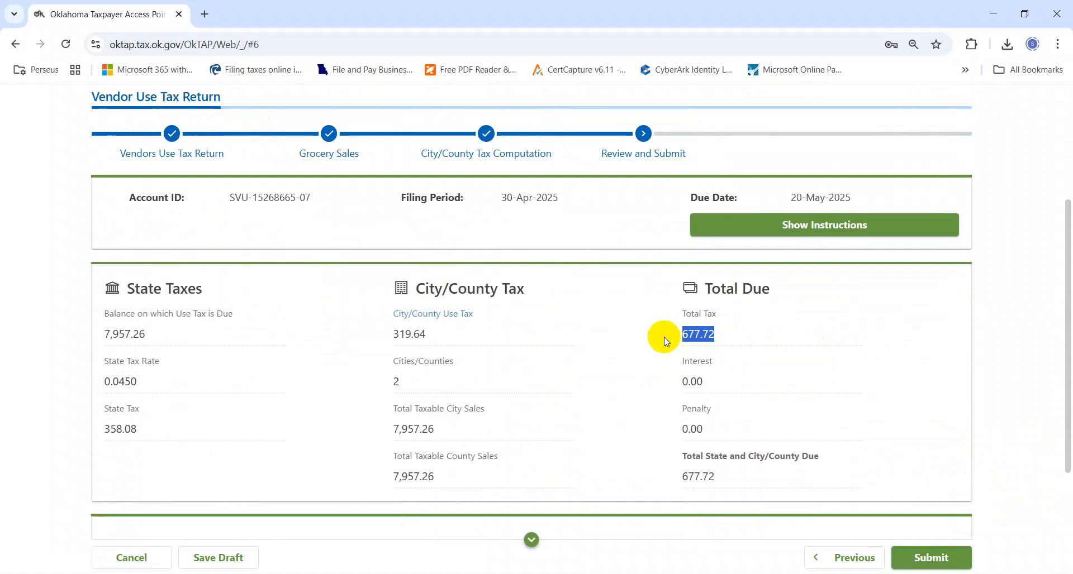
key(alt+Tab)
key(Left)
key(Left)
key(Escape)
key(Down)
key(Up)
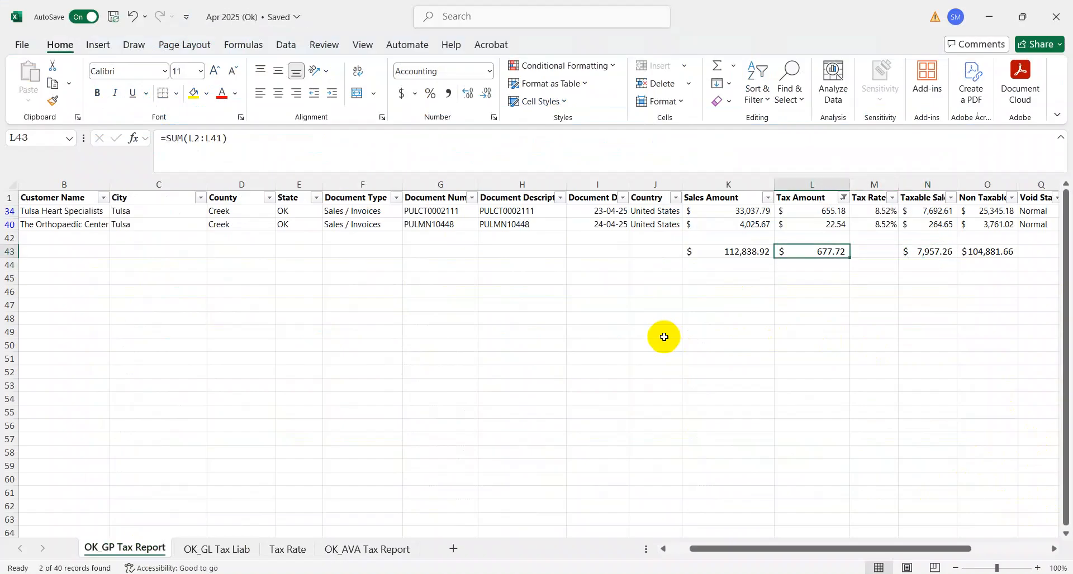
key(Down)
key(ctrl+Page_Down)
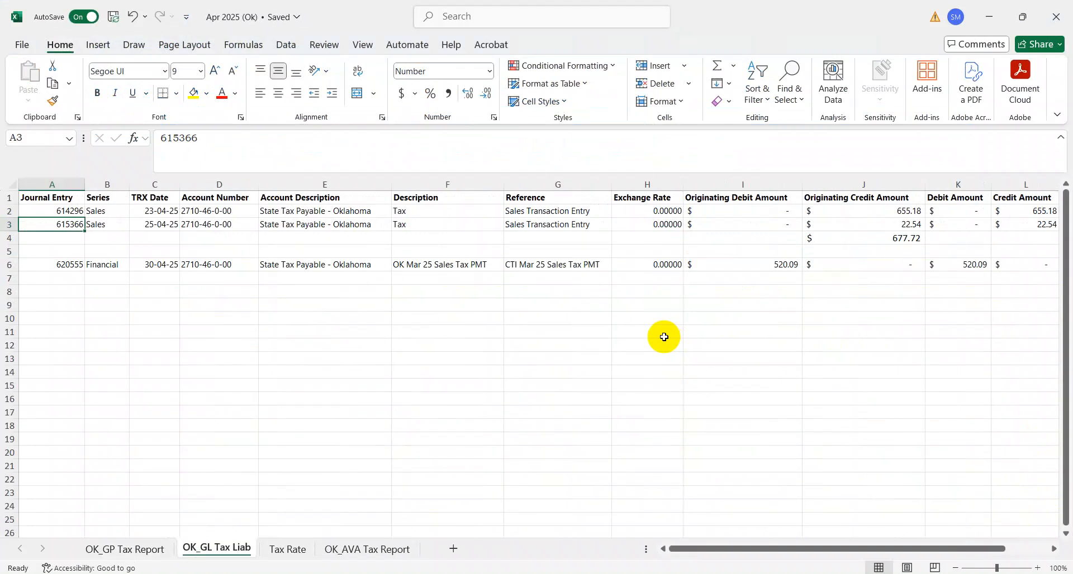
key(ctrl+Page_Up)
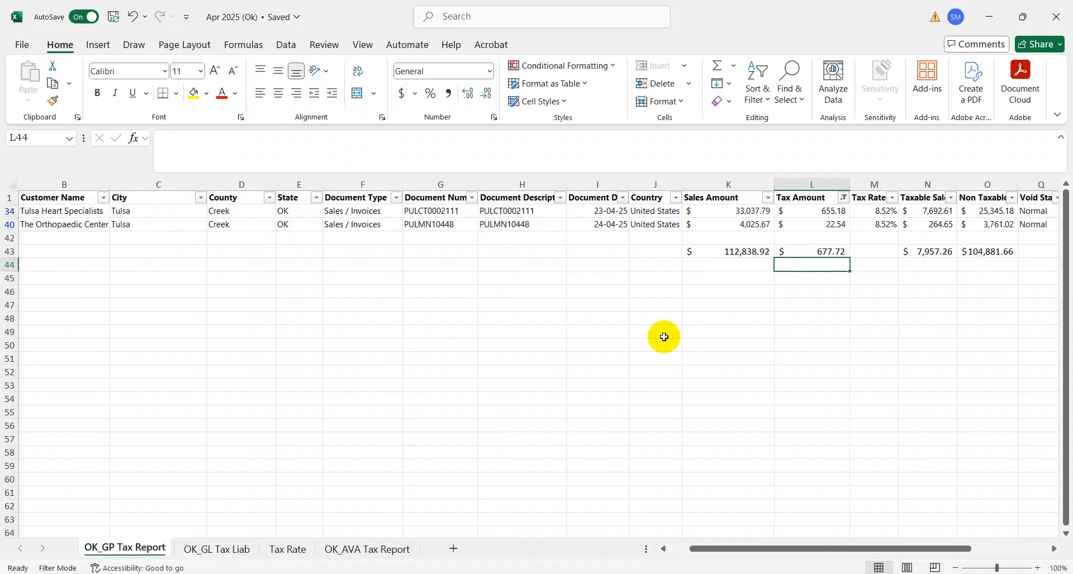
- Go back to the online return and submit it to bring up the password confirmation, then switch to the Excel report
key(alt+Tab)
scroll(1050, 402, down, 3)
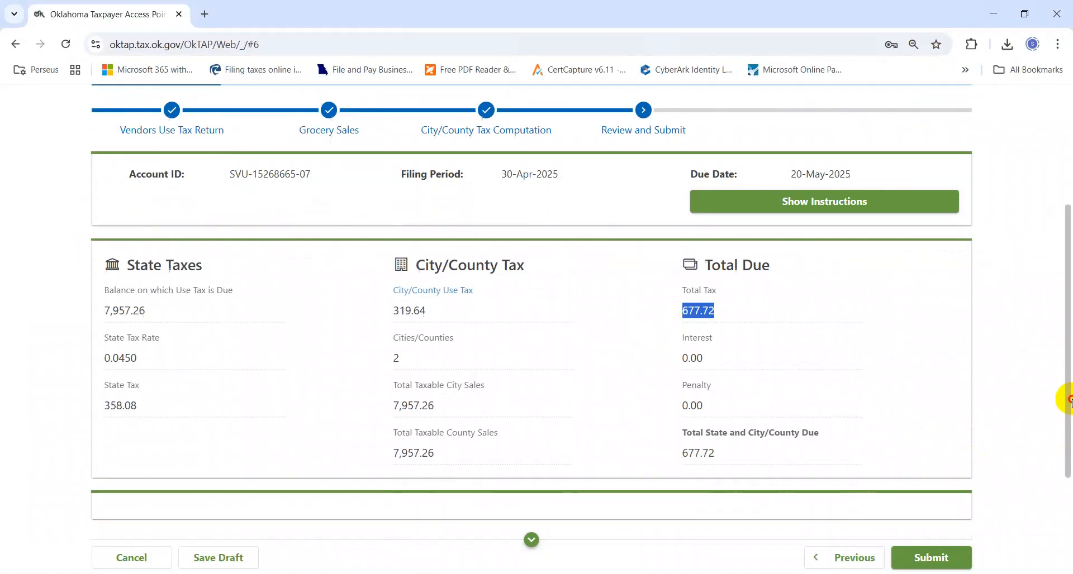
click(954, 434)
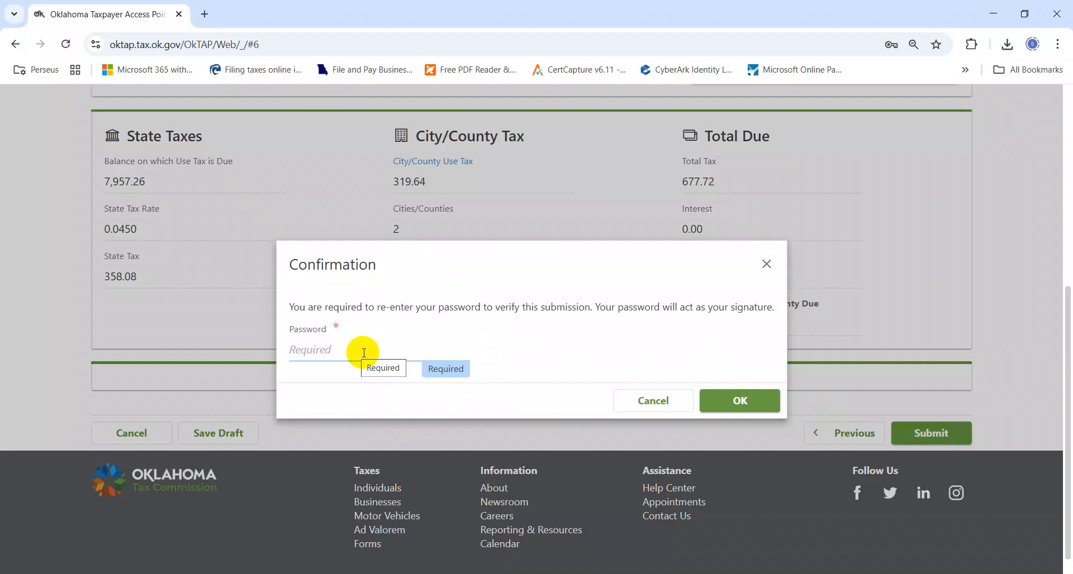
key(alt+Tab)
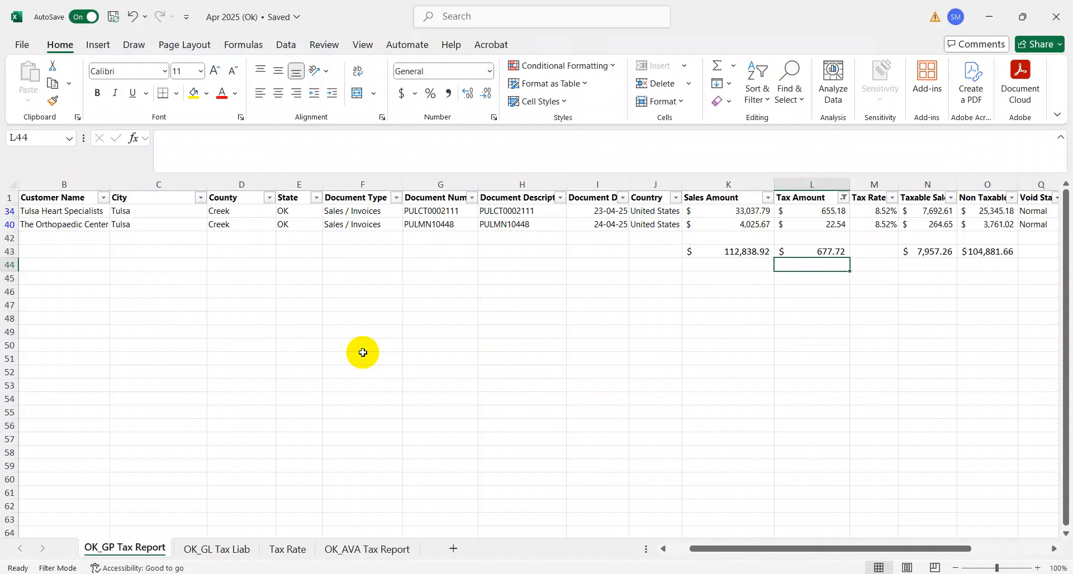